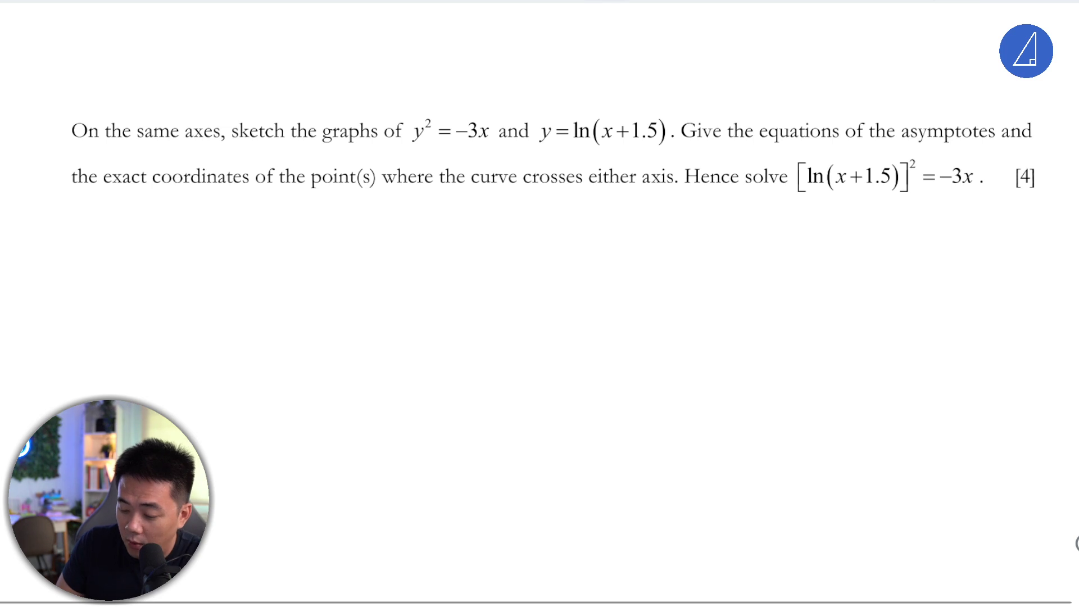
- Highlight in yellow the question's phrase "coordinates of the point(s) where the curve crosses either axis"
{"action": "left_click_drag", "start_coordinate": [209, 177], "coordinate": [661, 177]}
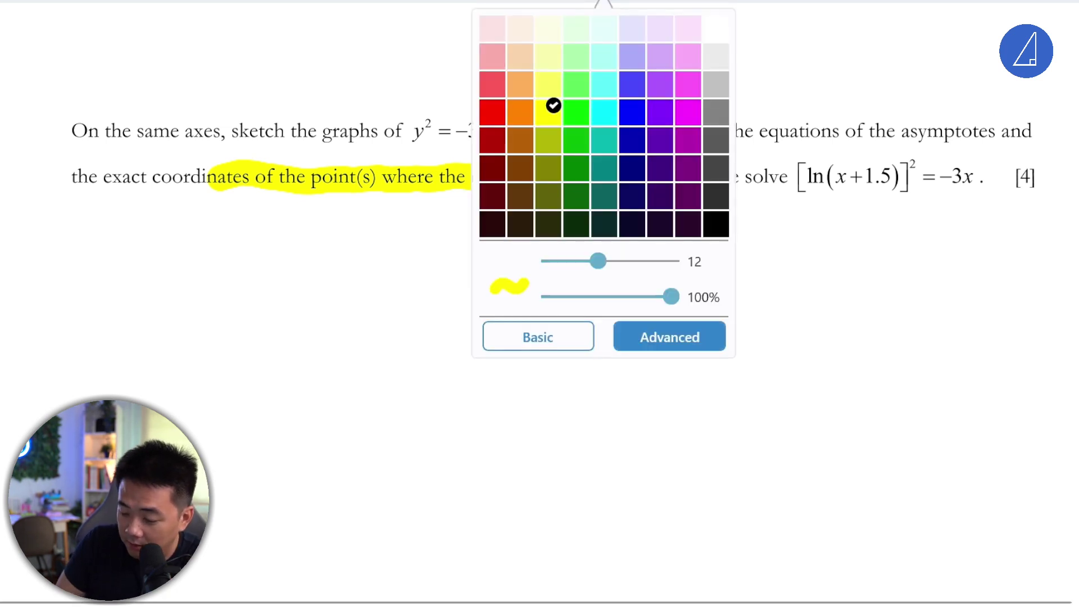
{"action": "left_click_drag", "start_coordinate": [496, 558], "coordinate": [469, 553]}
{"action": "left_click_drag", "start_coordinate": [415, 102], "coordinate": [238, 3]}
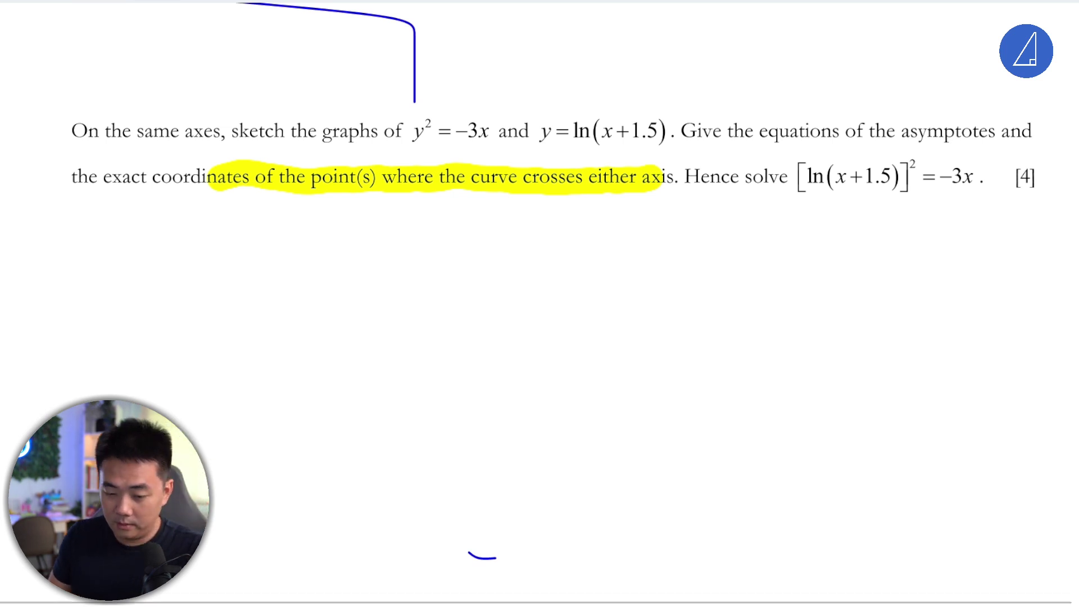
{"action": "key", "text": "ctrl+z"}
{"action": "key", "text": "ctrl+z"}
- Circle y² = −3x in the question in blue ink and write y = ±√3x above it
{"action": "mouse_move", "coordinate": [483, 111]}
{"action": "left_mouse_down"}
{"action": "mouse_move", "coordinate": [424, 113]}
{"action": "mouse_move", "coordinate": [487, 109]}
{"action": "left_mouse_up"}
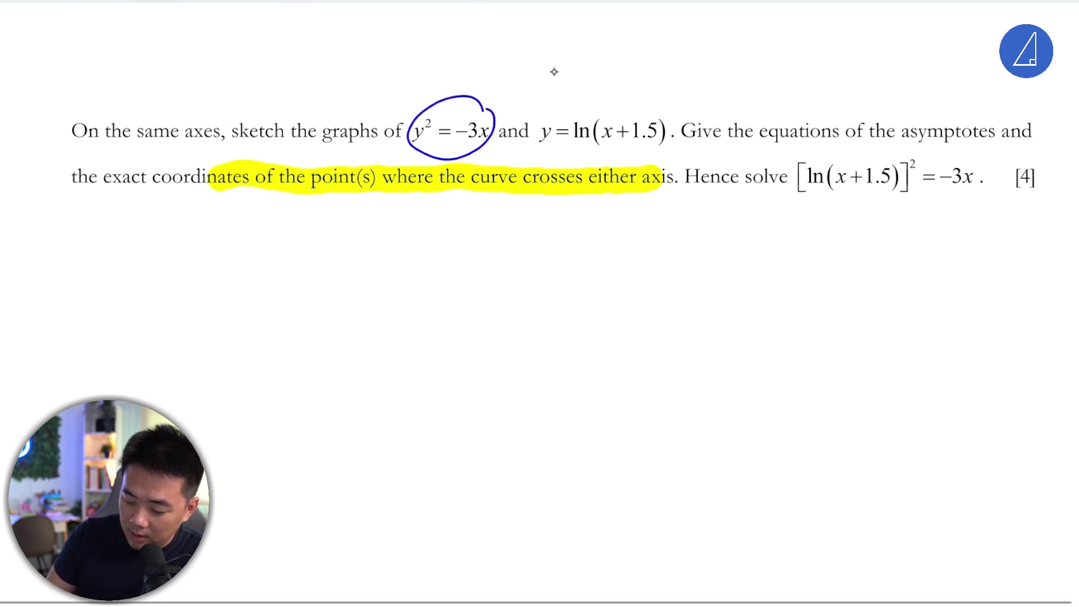
{"action": "left_click_drag", "start_coordinate": [602, 74], "coordinate": [612, 73]}
{"action": "left_click_drag", "start_coordinate": [620, 79], "coordinate": [670, 49]}
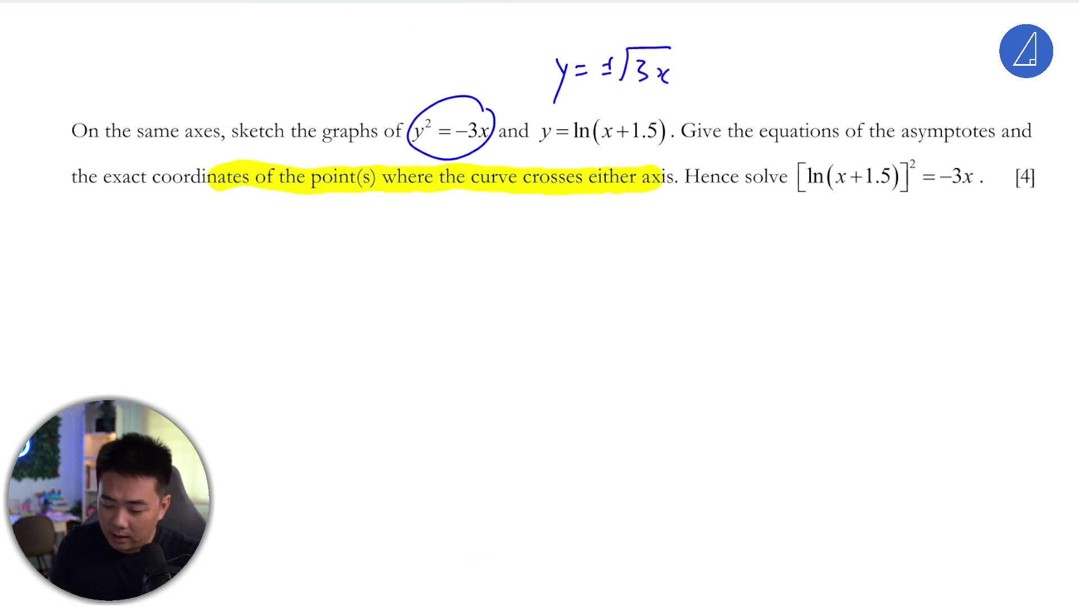
- Sketch a rough parabola opening towards negative x on hand-drawn axes below the question, and delete the sketch
{"action": "scroll", "coordinate": [540, 225], "scroll_direction": "down", "scroll_amount": 3}
{"action": "scroll", "coordinate": [539, 225], "scroll_direction": "up", "scroll_amount": 1}
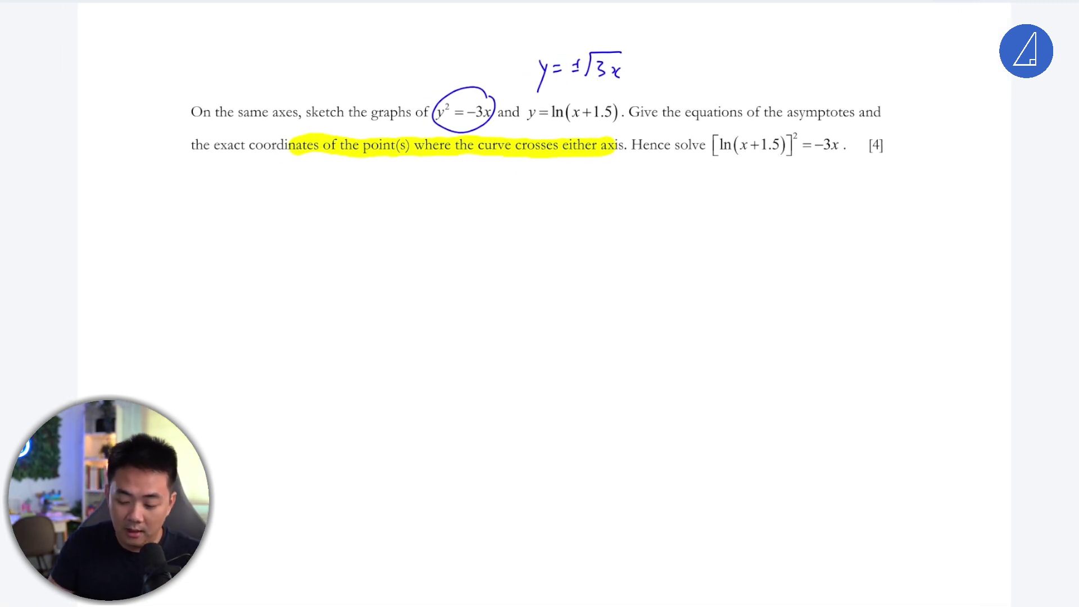
{"action": "left_click_drag", "start_coordinate": [434, 251], "coordinate": [439, 337]}
{"action": "left_click_drag", "start_coordinate": [418, 286], "coordinate": [568, 279]}
{"action": "left_click_drag", "start_coordinate": [565, 269], "coordinate": [576, 279]}
{"action": "left_click_drag", "start_coordinate": [494, 221], "coordinate": [498, 344]}
{"action": "left_click_drag", "start_coordinate": [498, 228], "coordinate": [493, 233]}
{"action": "left_click_drag", "start_coordinate": [417, 219], "coordinate": [579, 346]}
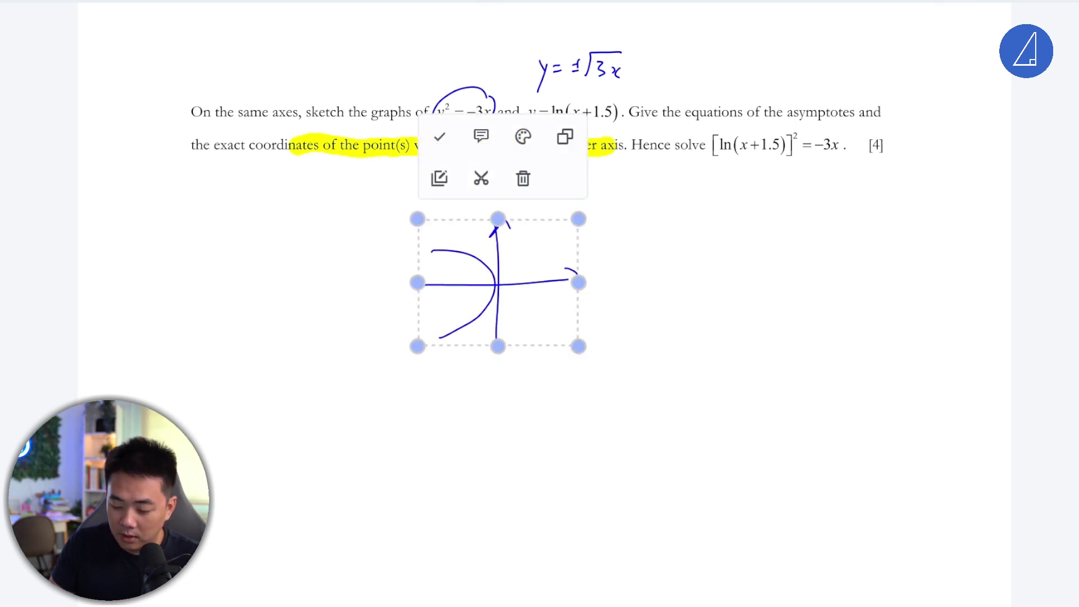
{"action": "key", "text": "Delete"}
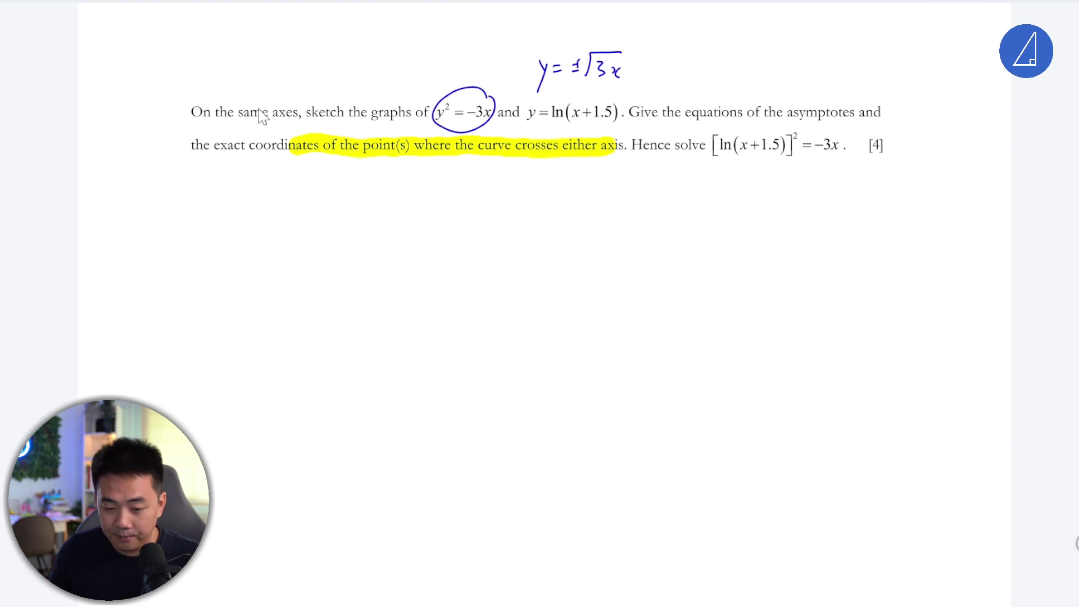
- Switch to the function editor of the TI-84 Plus CE calculator emulator
{"action": "key", "text": "alt+Tab"}
{"action": "left_click", "coordinate": [78, 66]}
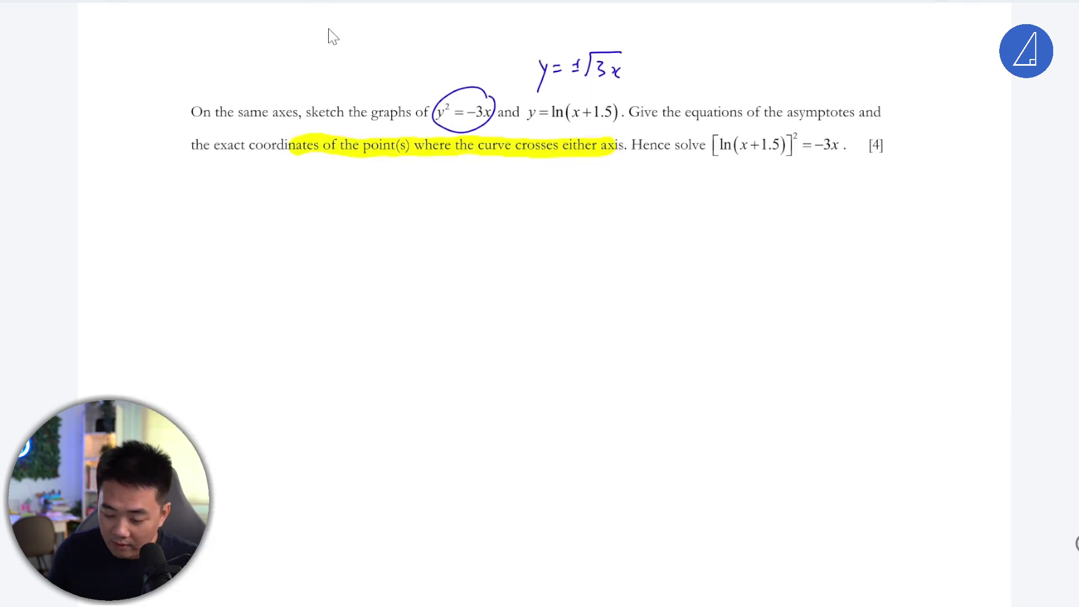
{"action": "key", "text": "alt+Tab"}
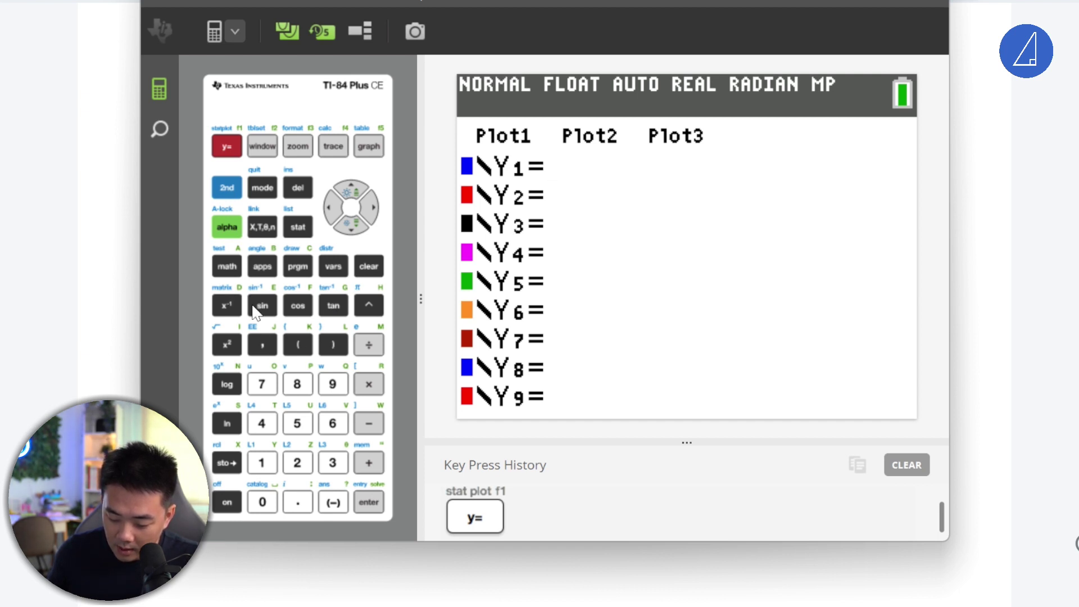
- Enter √(3X) as the first function, Y1
{"action": "left_click", "coordinate": [235, 188]}
{"action": "left_click", "coordinate": [227, 344]}
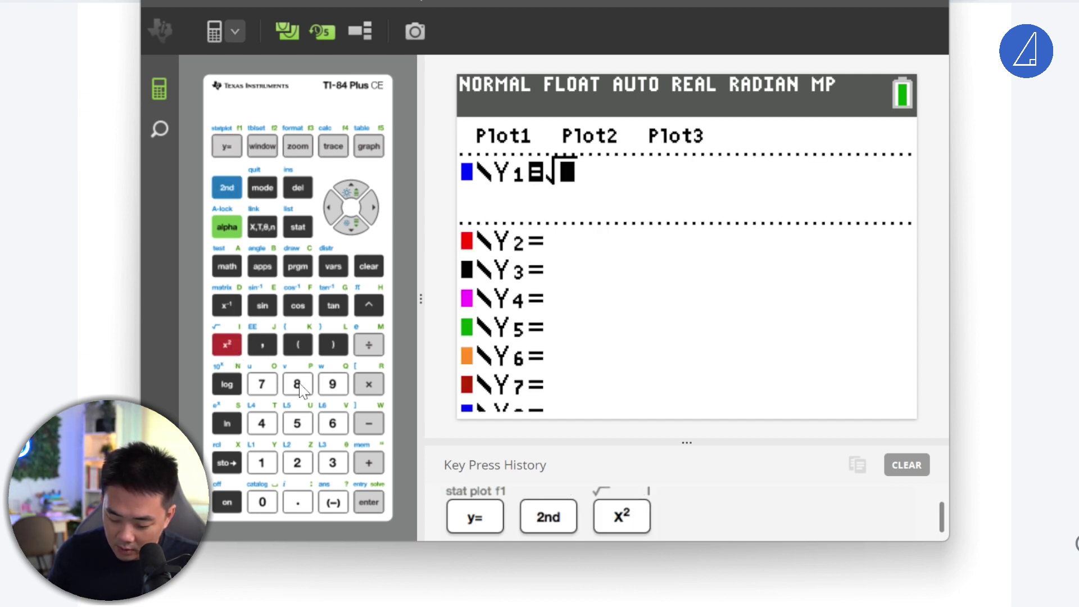
{"action": "left_click", "coordinate": [333, 463]}
{"action": "left_click", "coordinate": [262, 227]}
- Enter −√(3X) as the second function, Y2
{"action": "left_click", "coordinate": [351, 225]}
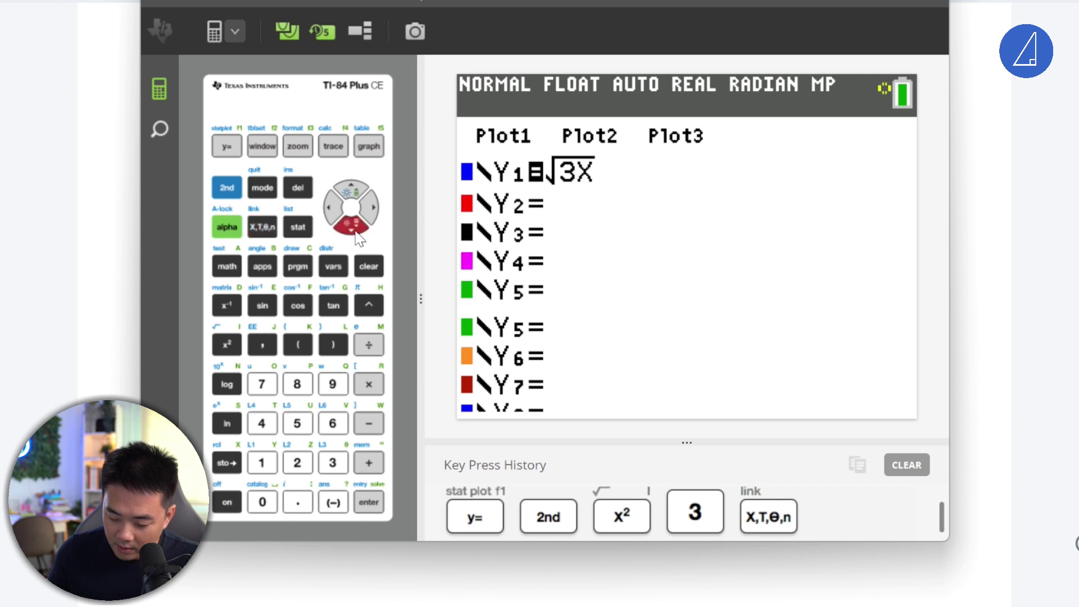
{"action": "left_click", "coordinate": [333, 502]}
{"action": "left_click", "coordinate": [227, 188]}
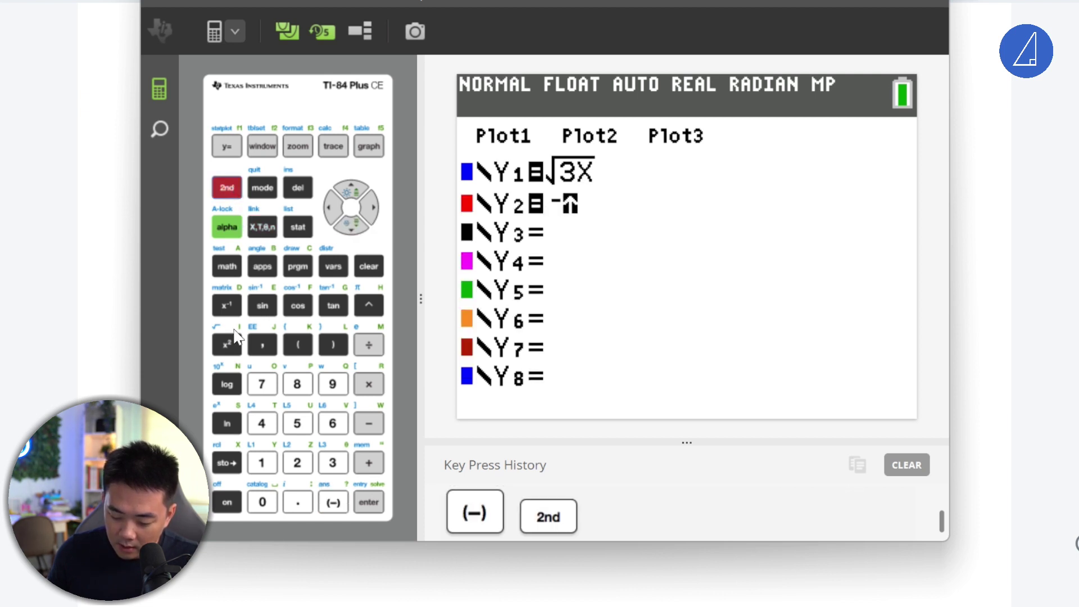
{"action": "left_click", "coordinate": [227, 345]}
{"action": "left_click", "coordinate": [332, 463]}
{"action": "left_click", "coordinate": [263, 228]}
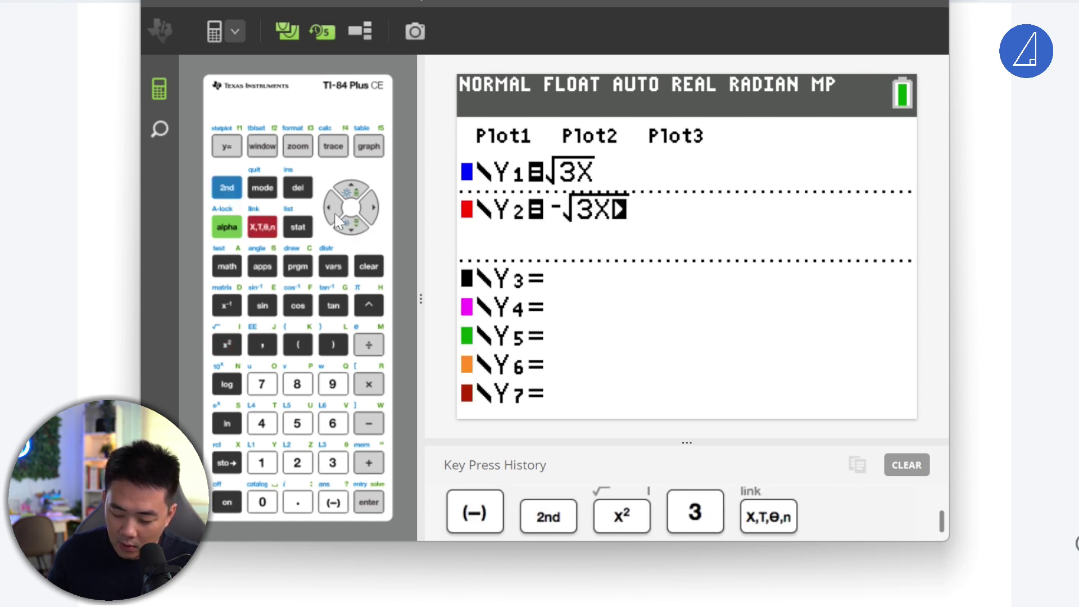
- Insert a negative sign under the root so that Y1 reads √(−3X), and graph the functions
{"action": "key", "text": "alt+Tab"}
{"action": "key", "text": "alt+Tab"}
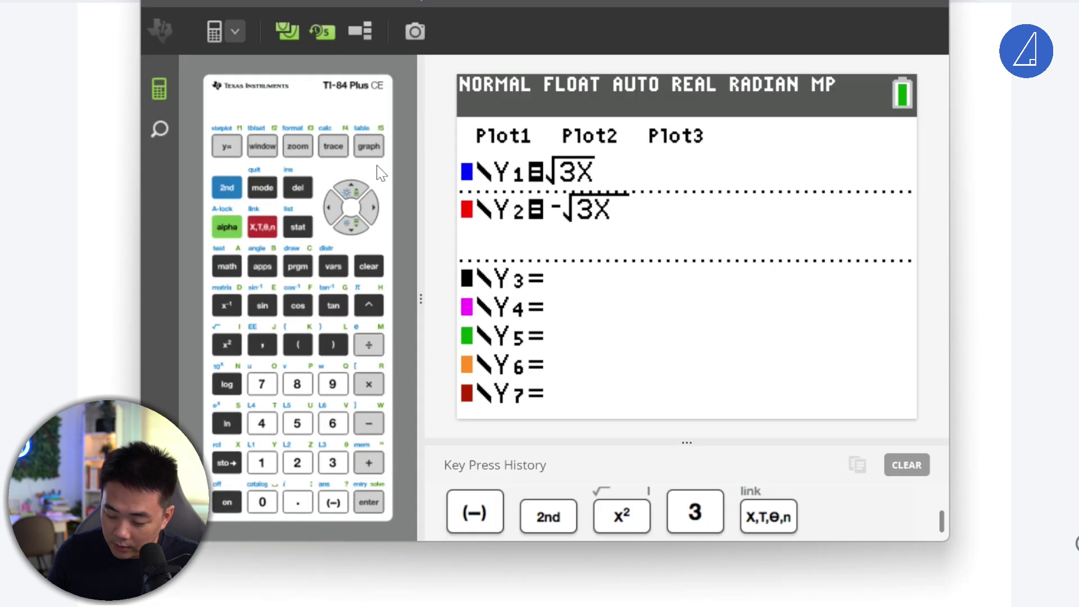
{"action": "left_click", "coordinate": [349, 190]}
{"action": "left_click", "coordinate": [349, 190]}
{"action": "key", "text": "Up"}
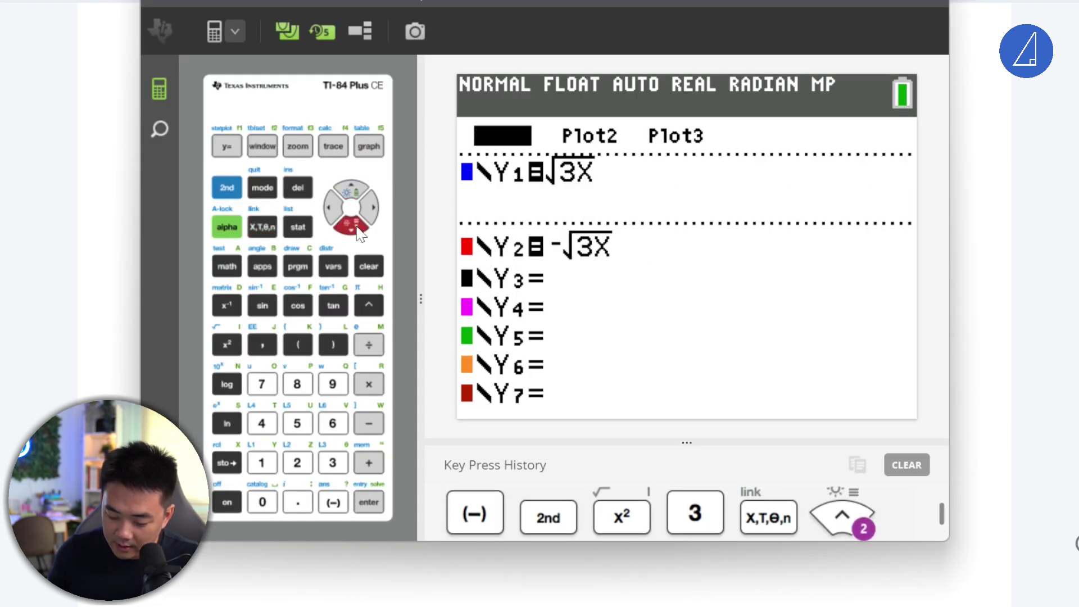
{"action": "key", "text": "Down"}
{"action": "key", "text": "Right"}
{"action": "key", "text": "shift"}
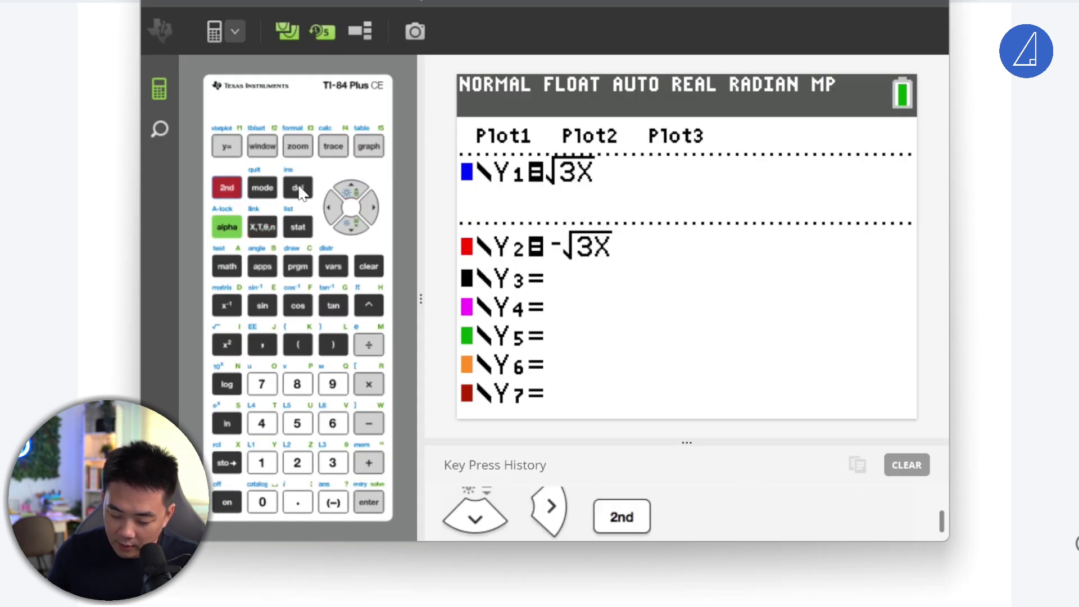
{"action": "key", "text": "Delete"}
{"action": "left_click", "coordinate": [336, 503]}
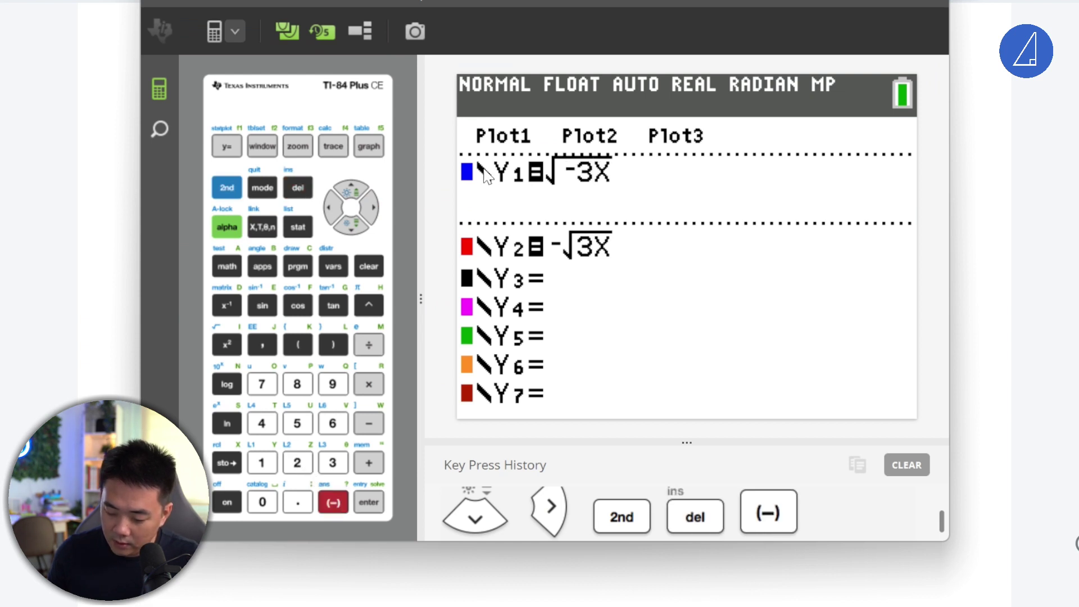
{"action": "left_click", "coordinate": [371, 147]}
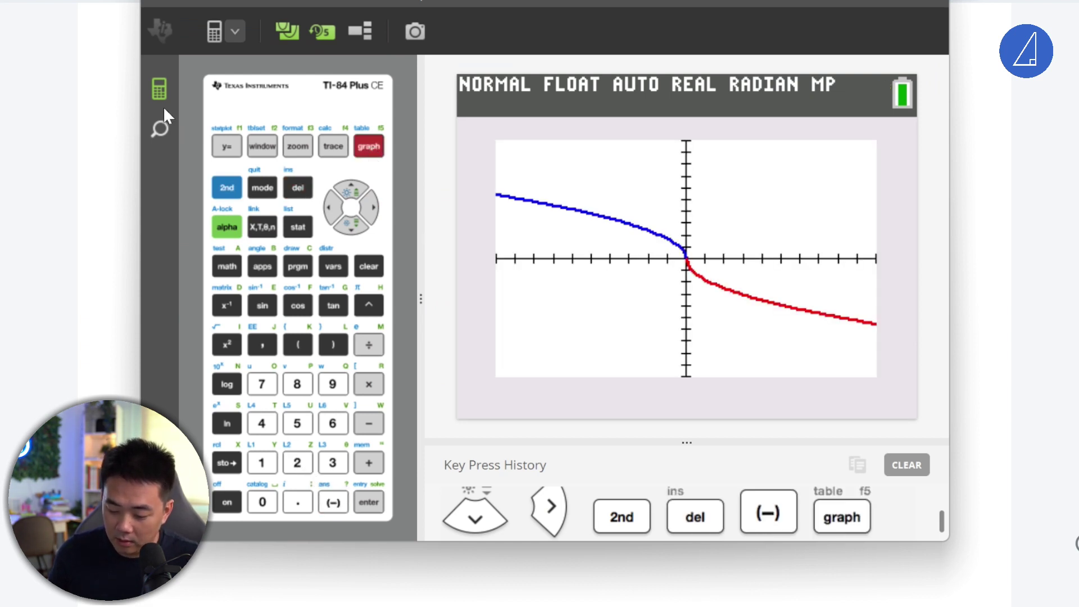
- Change Y2 to −√(−3X) and graph both functions
{"action": "left_click", "coordinate": [226, 146]}
{"action": "left_click", "coordinate": [350, 225]}
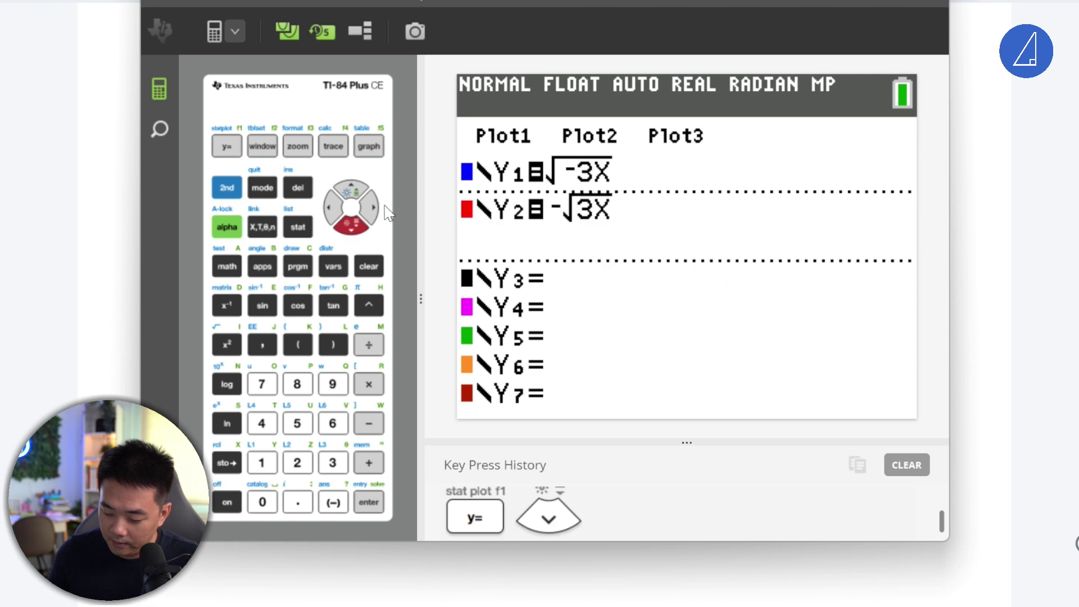
{"action": "left_click", "coordinate": [371, 209]}
{"action": "left_click", "coordinate": [371, 209]}
{"action": "left_click", "coordinate": [226, 188]}
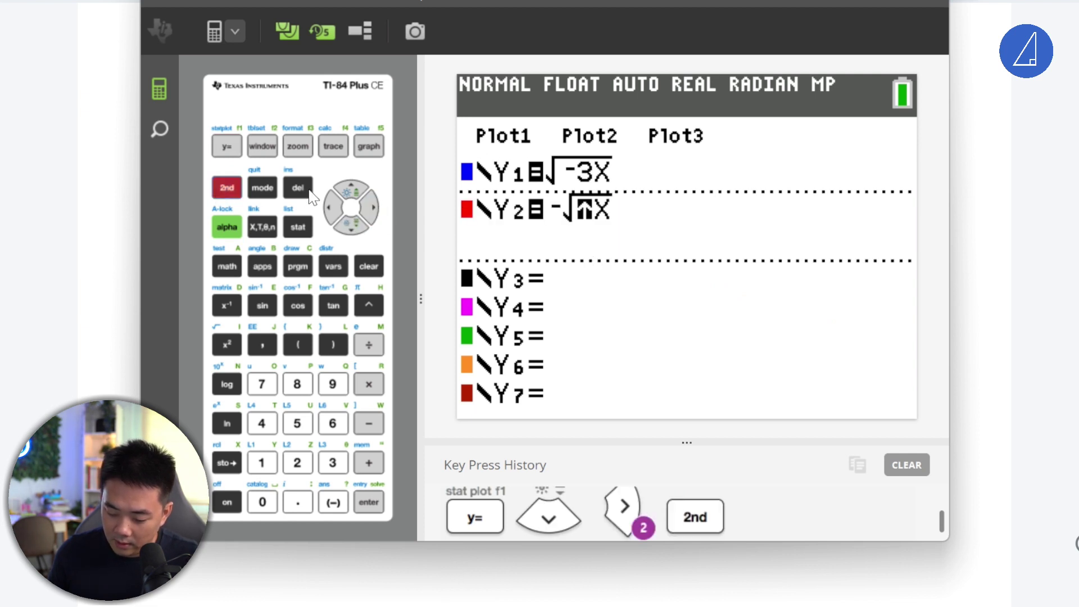
{"action": "left_click", "coordinate": [298, 188]}
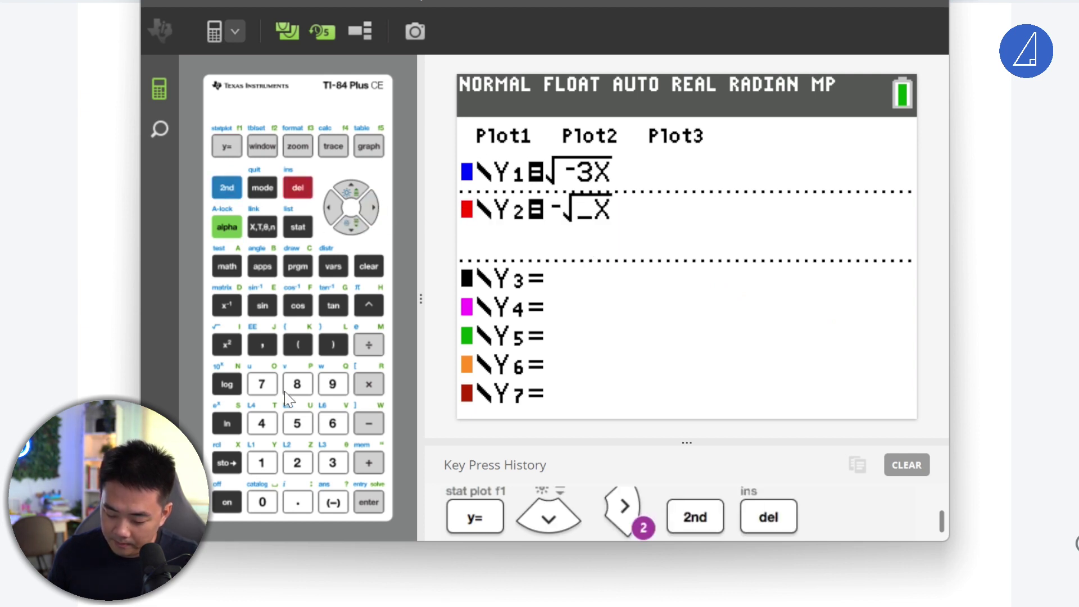
{"action": "left_click", "coordinate": [334, 502]}
{"action": "left_click", "coordinate": [333, 462]}
{"action": "left_click", "coordinate": [369, 502]}
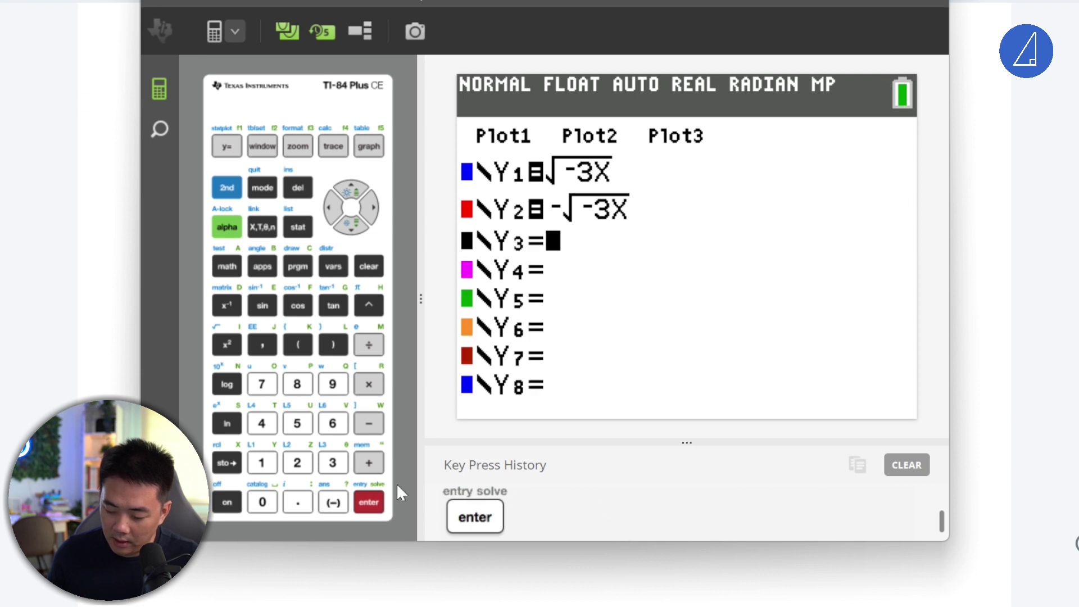
{"action": "left_click", "coordinate": [368, 146]}
- Return to the function editor and clear both Y1 and Y2
{"action": "left_click", "coordinate": [227, 146]}
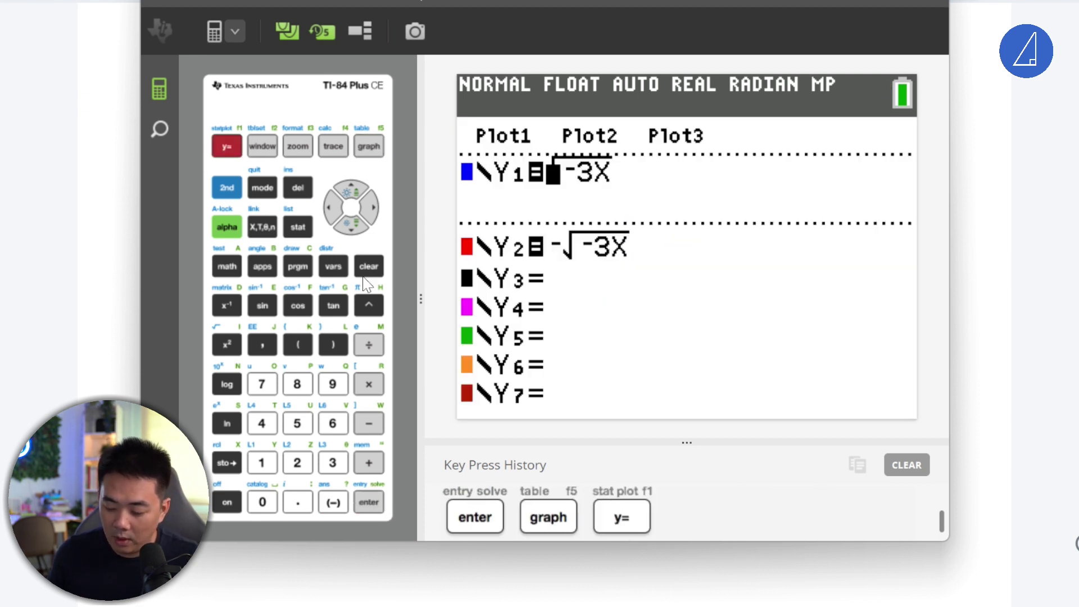
{"action": "left_click", "coordinate": [369, 267]}
{"action": "left_click", "coordinate": [351, 226]}
{"action": "left_click", "coordinate": [369, 266]}
{"action": "left_click", "coordinate": [350, 190]}
- Enter Y1 as {1,−1}√(−3X), covering both branches with one list expression, and graph it
{"action": "left_click", "coordinate": [227, 187]}
{"action": "left_click", "coordinate": [290, 338]}
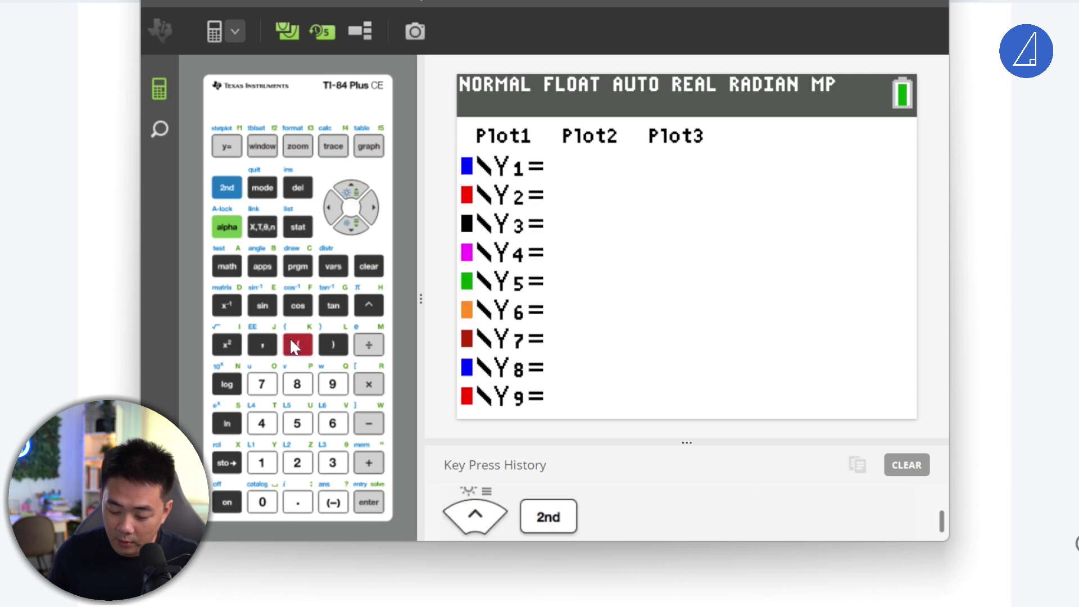
{"action": "left_click", "coordinate": [270, 459]}
{"action": "type", "text": ","}
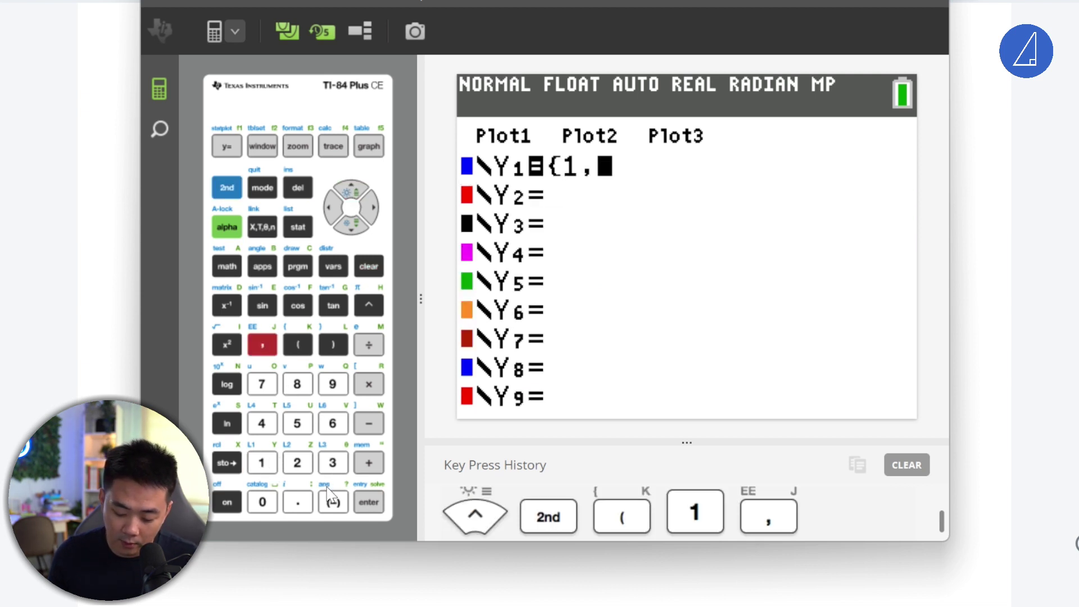
{"action": "type", "text": "-1"}
{"action": "type", "text": "}"}
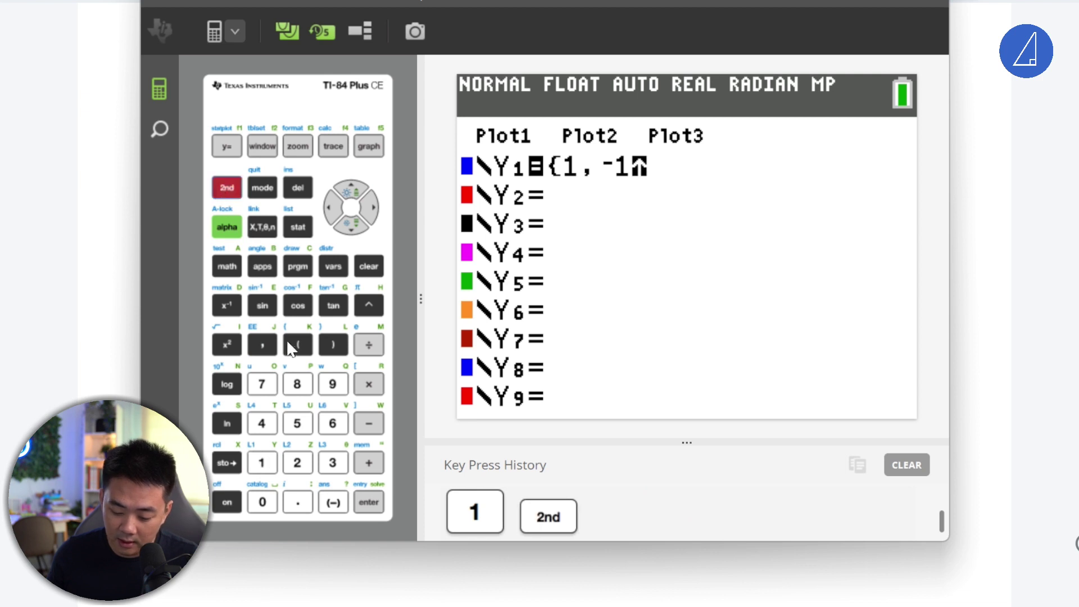
{"action": "left_click", "coordinate": [223, 188]}
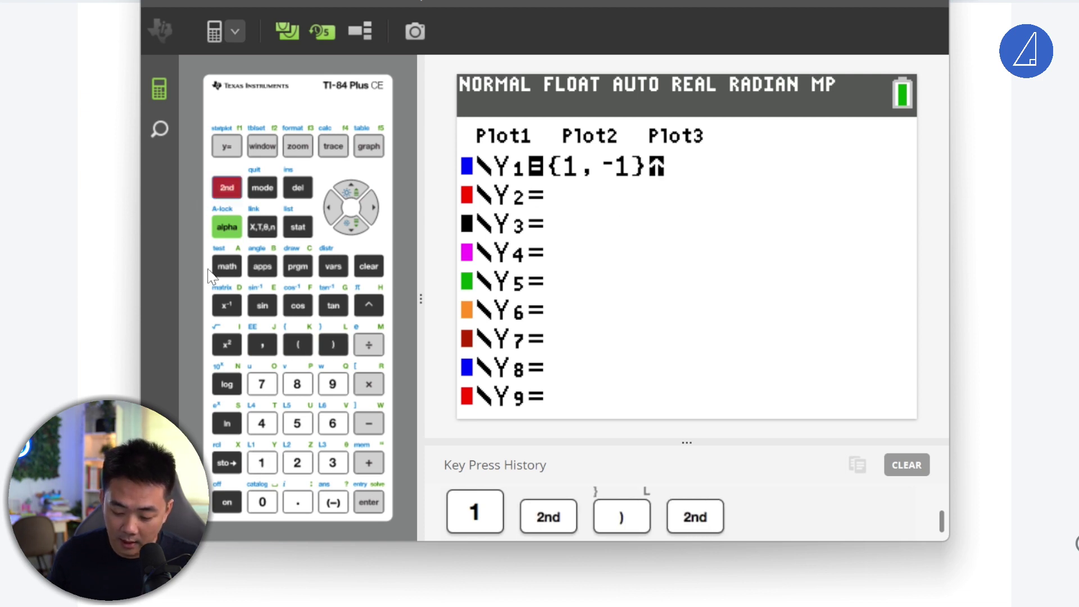
{"action": "left_click", "coordinate": [226, 345]}
{"action": "type", "text": "-"}
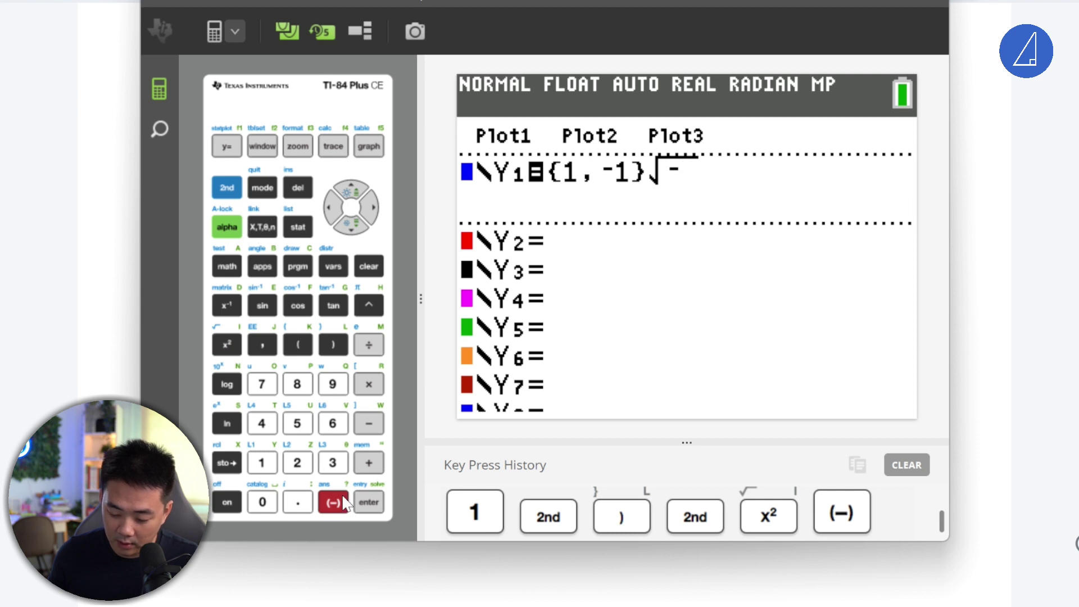
{"action": "type", "text": "3"}
{"action": "left_click", "coordinate": [263, 227]}
{"action": "left_click", "coordinate": [369, 146]}
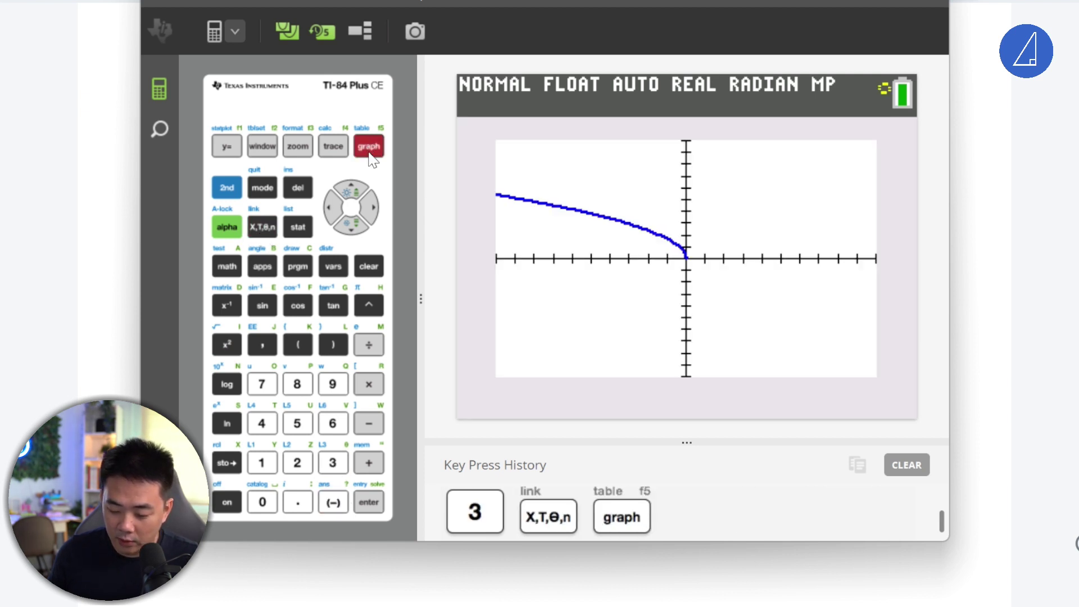
- Check the question for the second curve, enter Y2 as ln(X+1.5), and graph it together with Y1
{"action": "key", "text": "alt+Tab"}
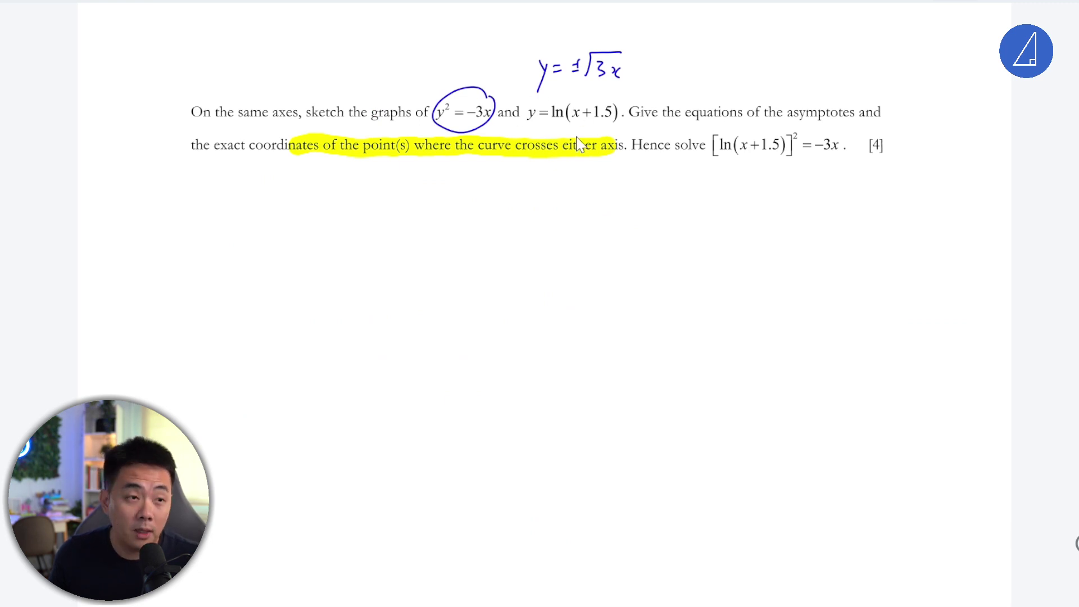
{"action": "key", "text": "alt+Tab"}
{"action": "left_click", "coordinate": [227, 146]}
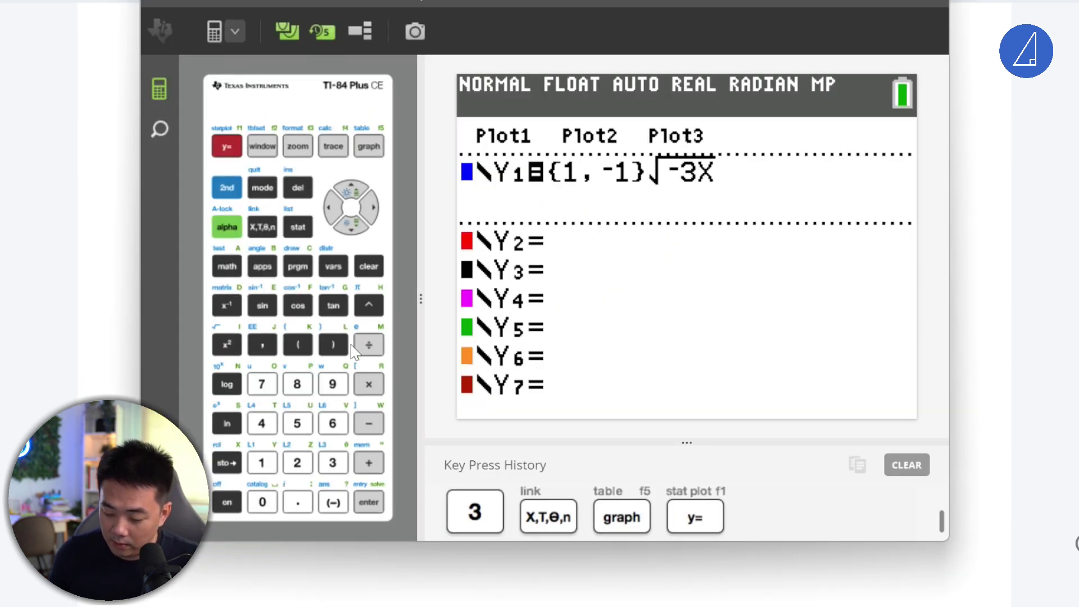
{"action": "left_click", "coordinate": [351, 226]}
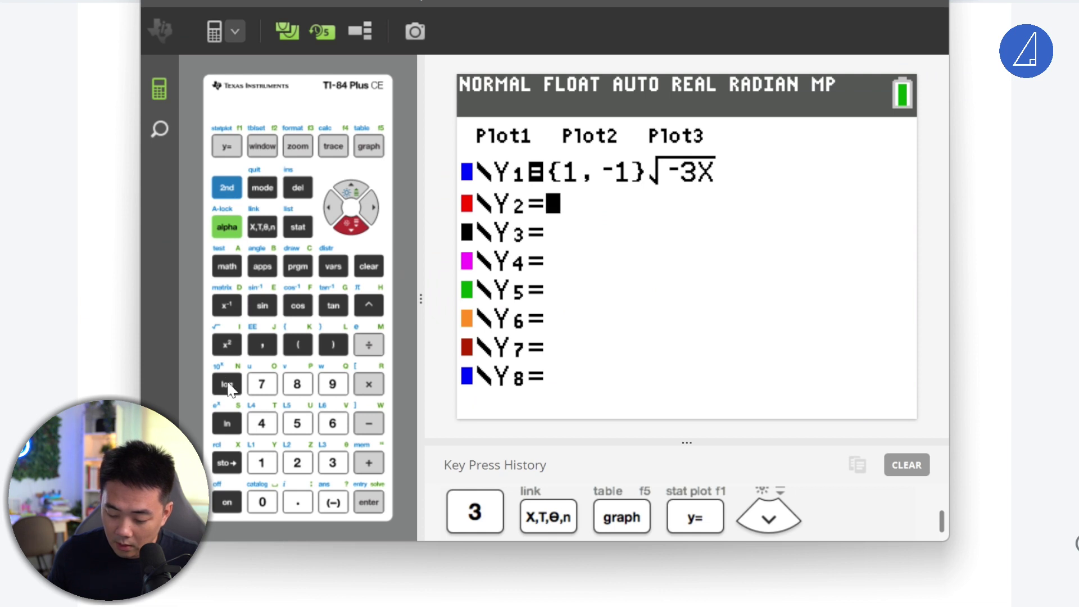
{"action": "left_click", "coordinate": [227, 422]}
{"action": "key", "text": "alt+Tab"}
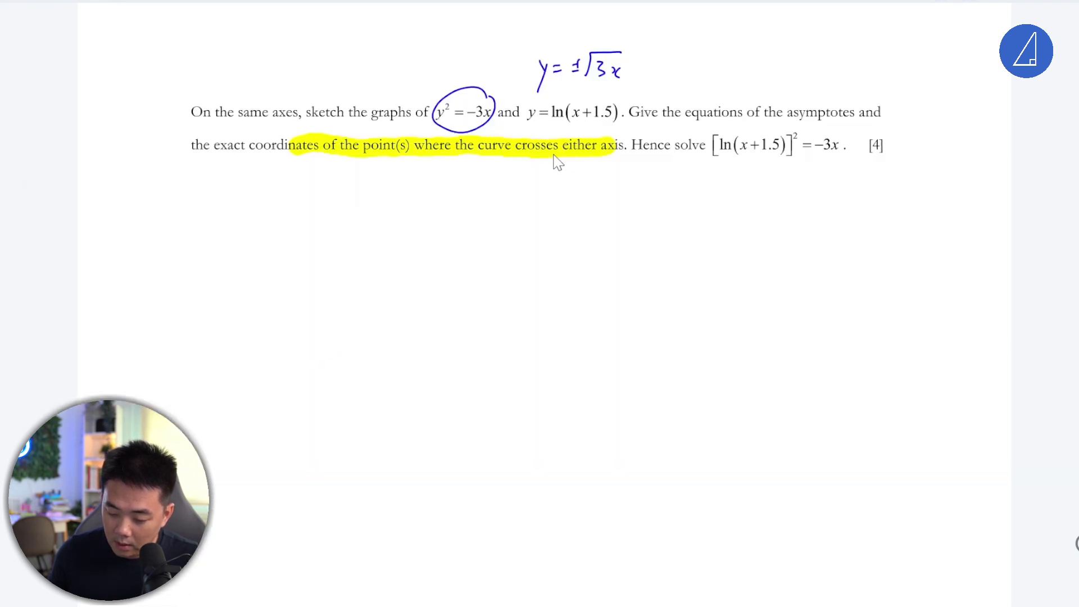
{"action": "key", "text": "alt+Tab"}
{"action": "left_click", "coordinate": [262, 227]}
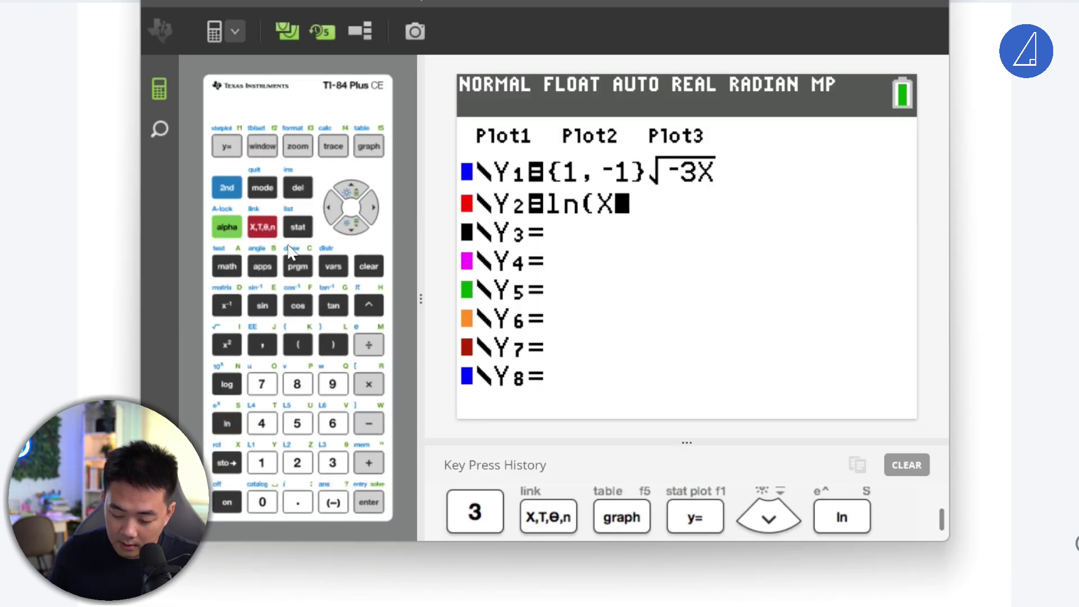
{"action": "left_click", "coordinate": [369, 462]}
{"action": "left_click", "coordinate": [261, 462]}
{"action": "left_click", "coordinate": [298, 502]}
{"action": "left_click", "coordinate": [298, 423]}
{"action": "left_click", "coordinate": [333, 345]}
{"action": "left_click", "coordinate": [369, 146]}
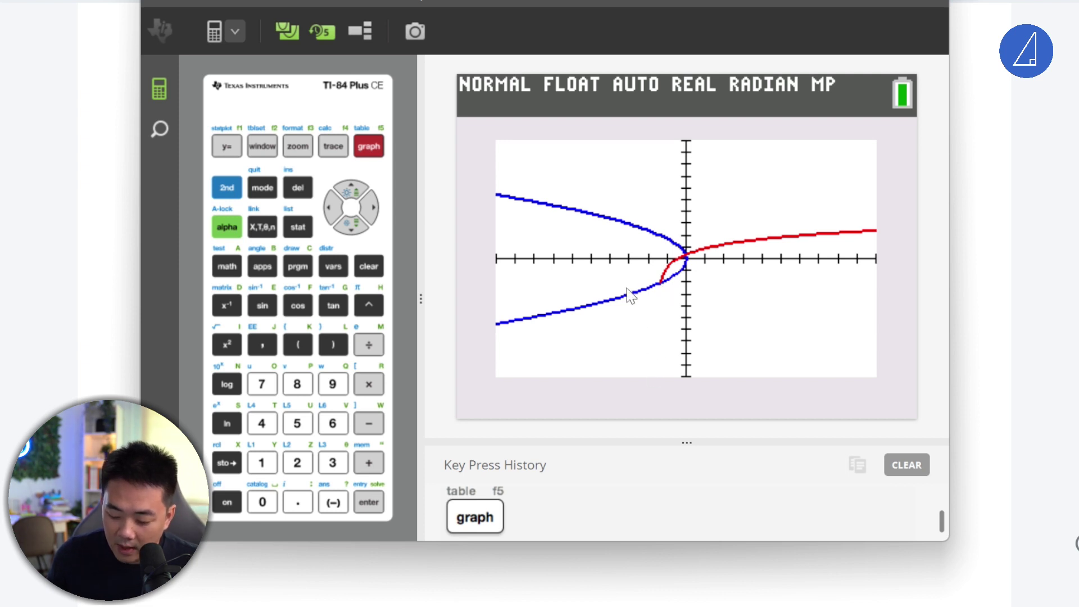
- Zoom Box the graph from the corner X=−5, Y=5 to the opposite corner at about X=3, Y=−8.5
{"action": "left_click", "coordinate": [303, 149]}
{"action": "left_click", "coordinate": [262, 463]}
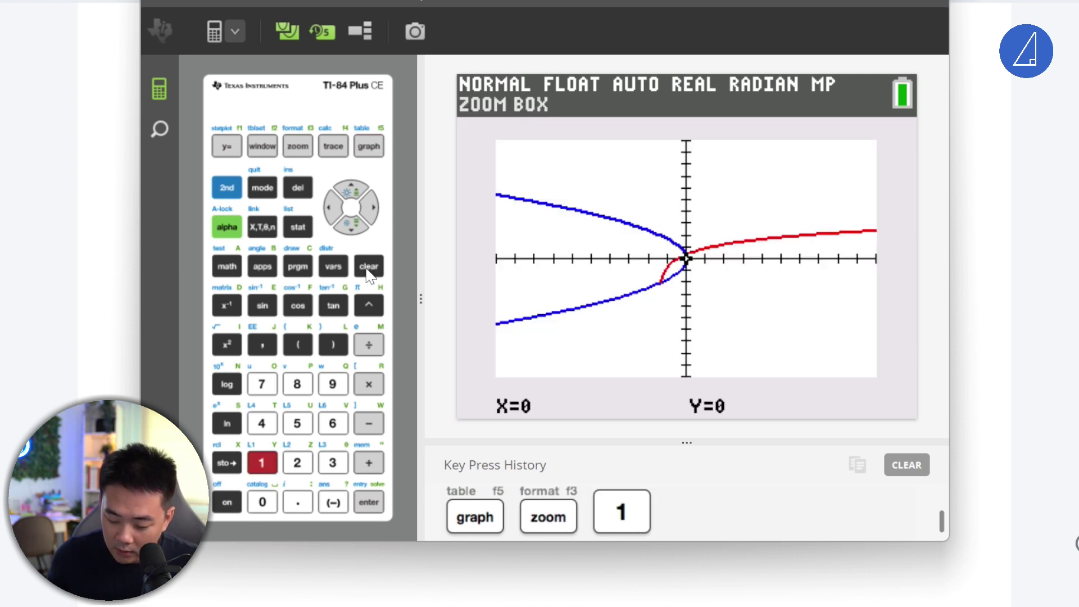
{"action": "left_click", "coordinate": [333, 208]}
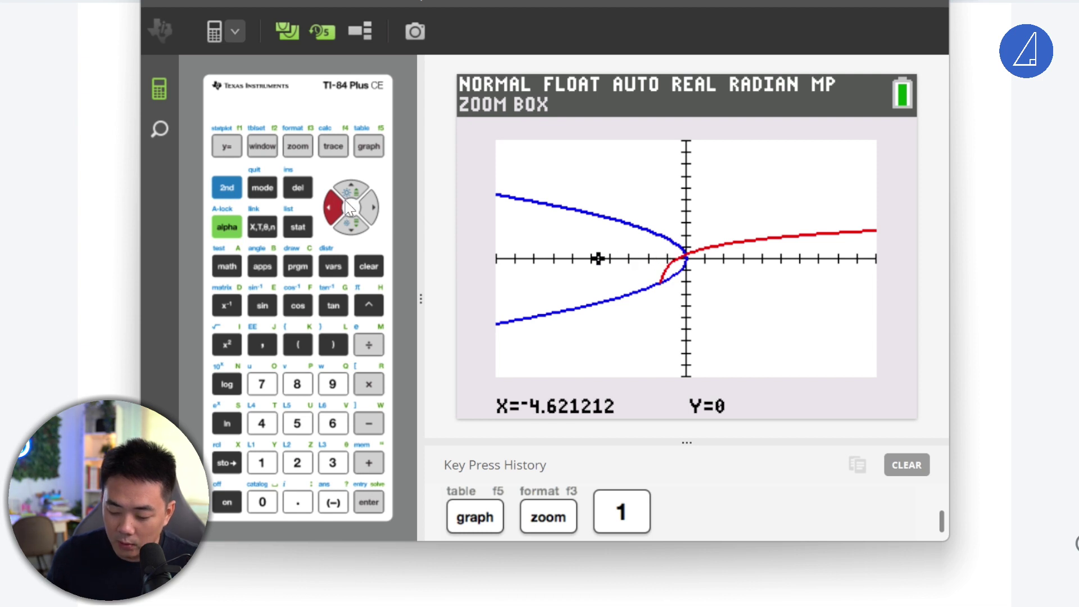
{"action": "left_click", "coordinate": [352, 190]}
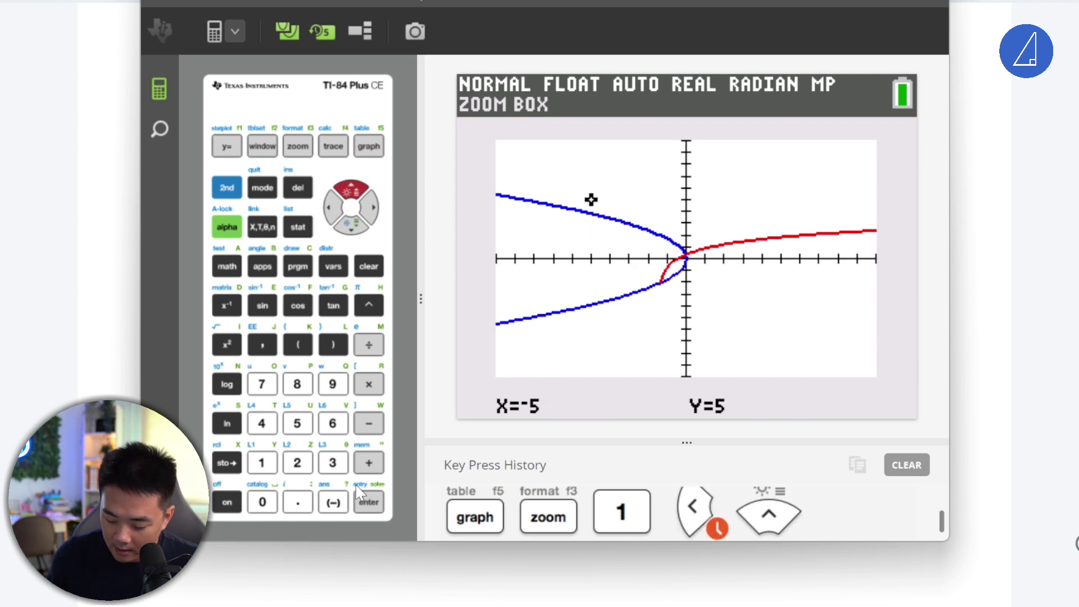
{"action": "key", "text": "Return"}
{"action": "left_click", "coordinate": [353, 228]}
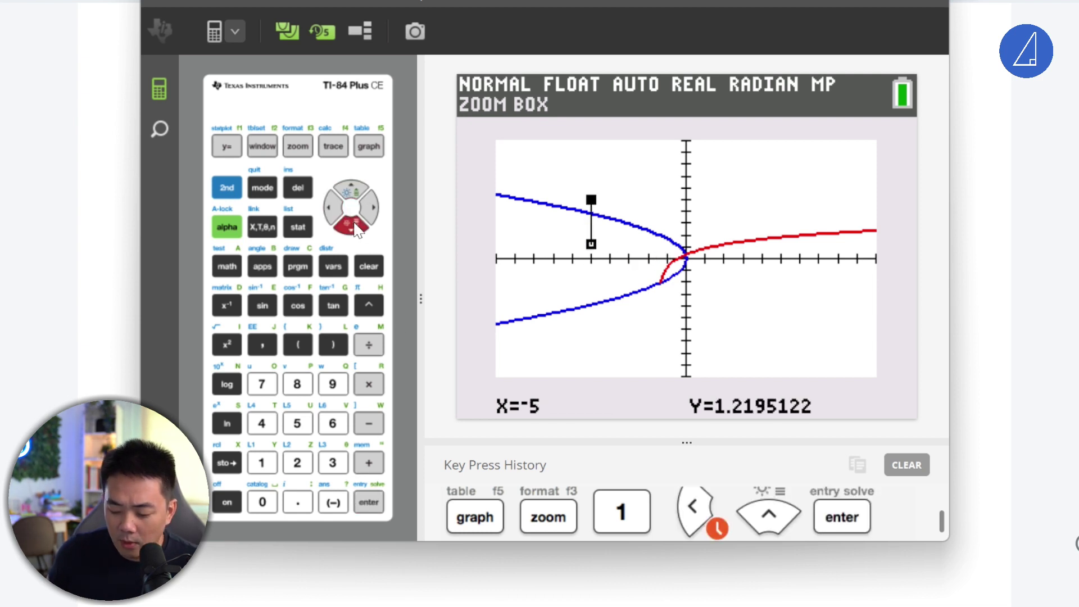
{"action": "left_click", "coordinate": [373, 209]}
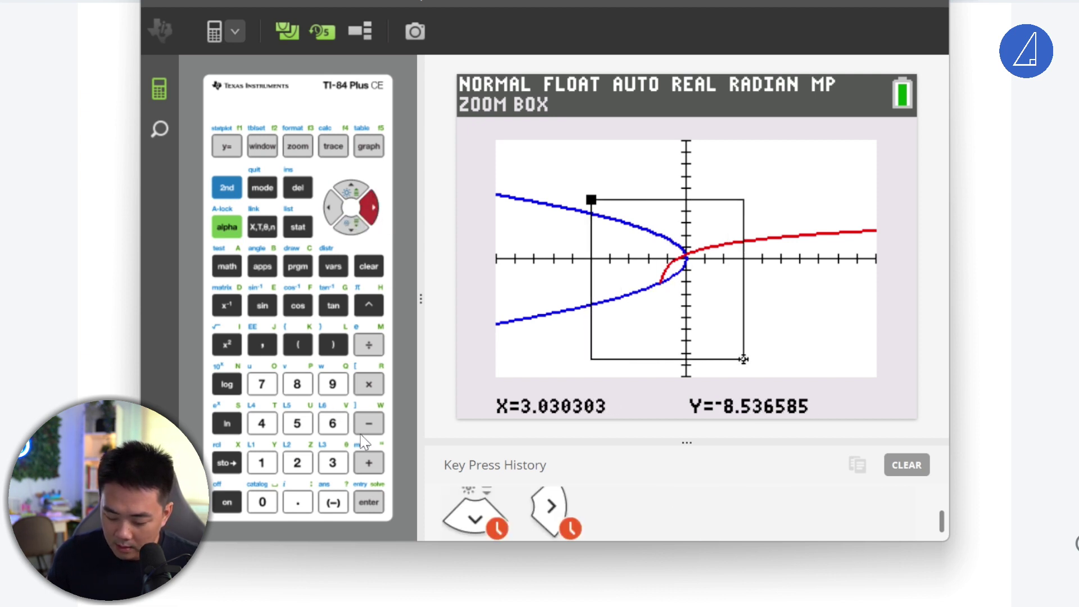
{"action": "left_click", "coordinate": [368, 502]}
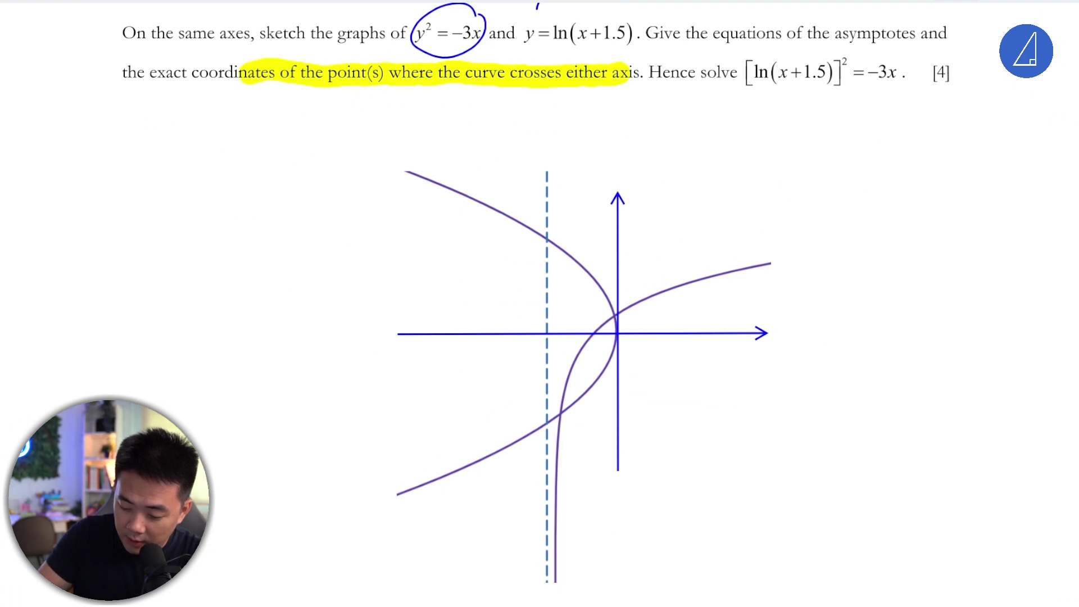
- In the handwritten notes, derive the vertical asymptote from x+1.5=0 as x=−1.5 and label the dashed line x=−1.5
{"action": "scroll", "coordinate": [540, 303], "scroll_direction": "up", "scroll_amount": 3}
{"action": "mouse_move", "coordinate": [542, 173]}
{"action": "left_mouse_down"}
{"action": "mouse_move", "coordinate": [607, 166]}
{"action": "mouse_move", "coordinate": [689, 123]}
{"action": "left_mouse_up"}
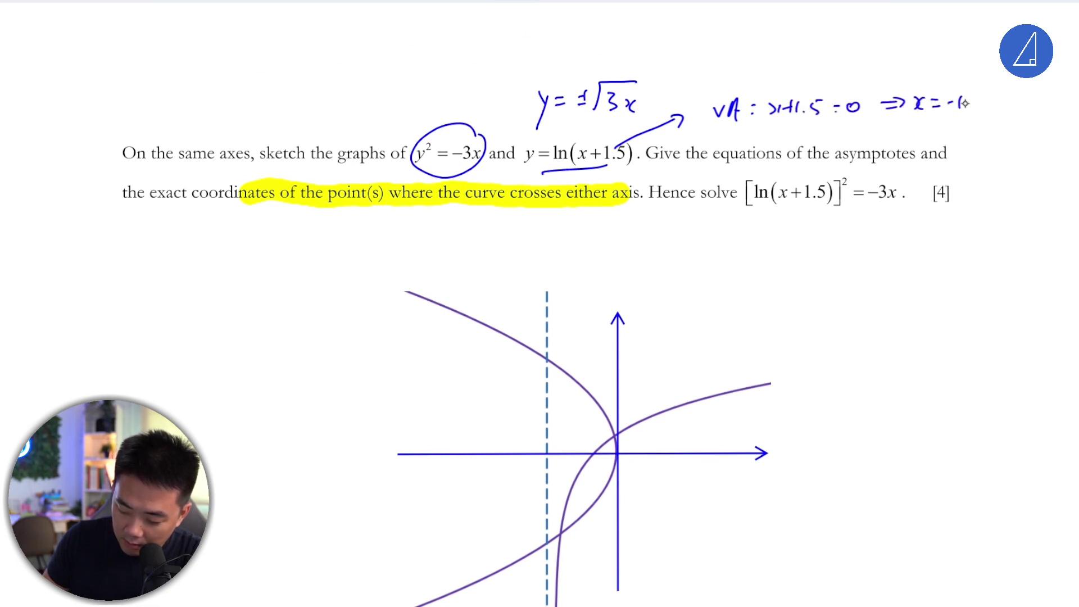
{"action": "scroll", "coordinate": [539, 304], "scroll_direction": "down", "scroll_amount": 7}
{"action": "scroll", "coordinate": [539, 304], "scroll_direction": "up", "scroll_amount": 3}
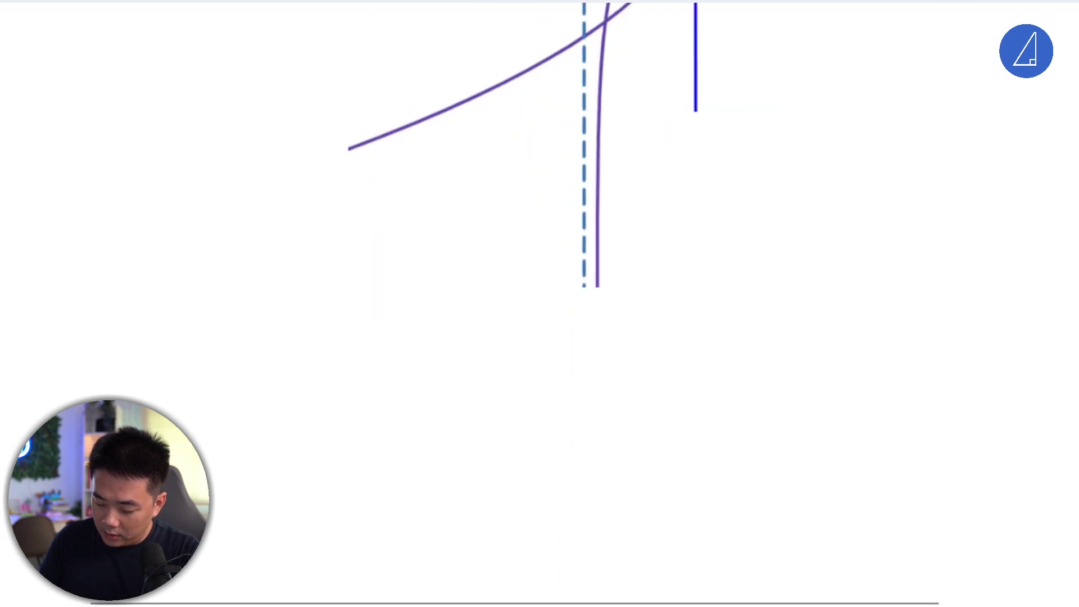
{"action": "left_click_drag", "start_coordinate": [584, 315], "coordinate": [586, 301]}
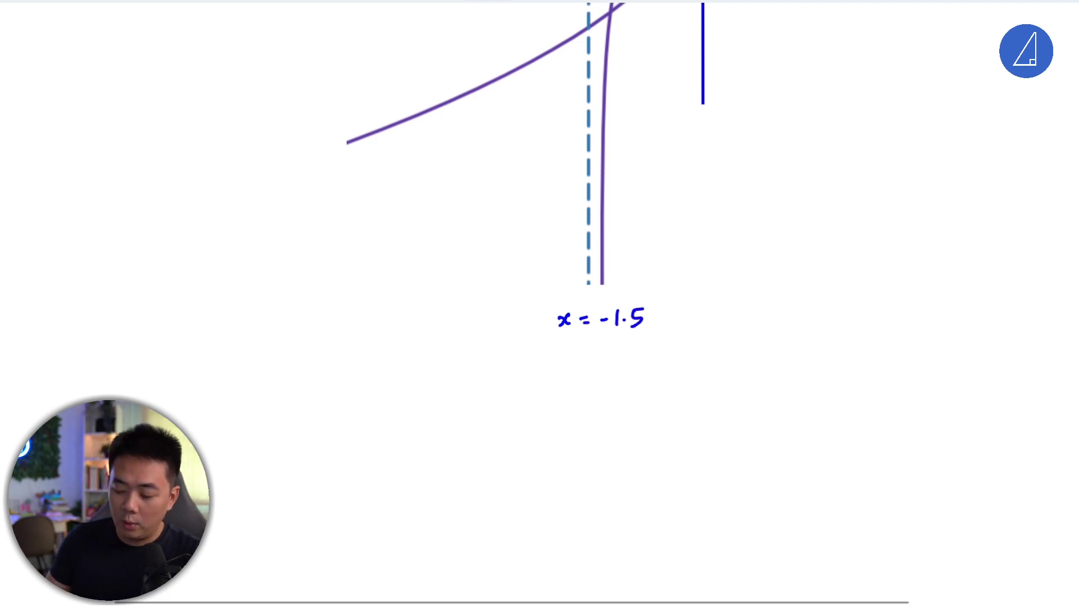
- Mark the origin (0,0) and the log curve's y-axis crossing, and write the working x=0, y=ln(0+1.5) below the question
{"action": "scroll", "coordinate": [539, 303], "scroll_direction": "down", "scroll_amount": 5}
{"action": "scroll", "coordinate": [540, 304], "scroll_direction": "up", "scroll_amount": 5}
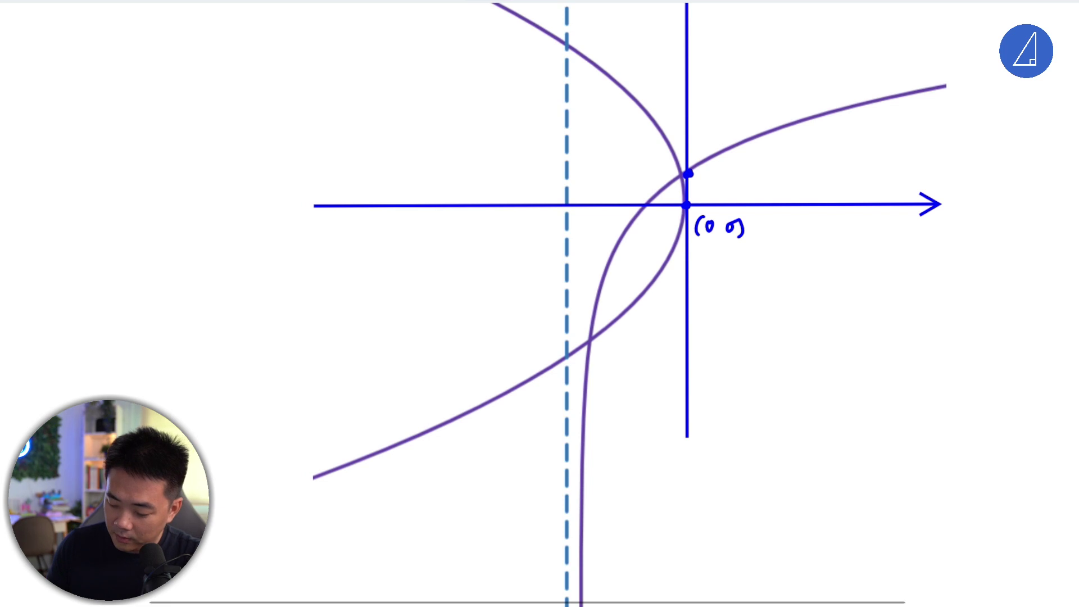
{"action": "scroll", "coordinate": [539, 303], "scroll_direction": "up", "scroll_amount": 5}
{"action": "scroll", "coordinate": [540, 303], "scroll_direction": "down", "scroll_amount": 3}
{"action": "scroll", "coordinate": [540, 303], "scroll_direction": "up", "scroll_amount": 2}
{"action": "left_click_drag", "start_coordinate": [761, 280], "coordinate": [765, 288]}
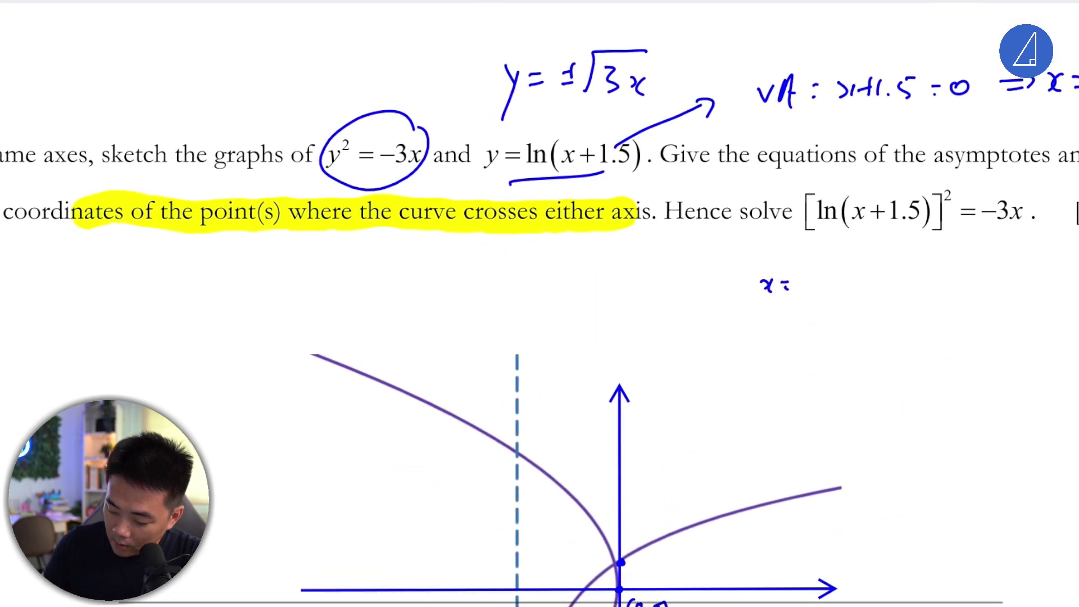
{"action": "mouse_move", "coordinate": [582, 121]}
{"action": "left_mouse_down"}
{"action": "mouse_move", "coordinate": [459, 165]}
{"action": "mouse_move", "coordinate": [618, 133]}
{"action": "left_mouse_up"}
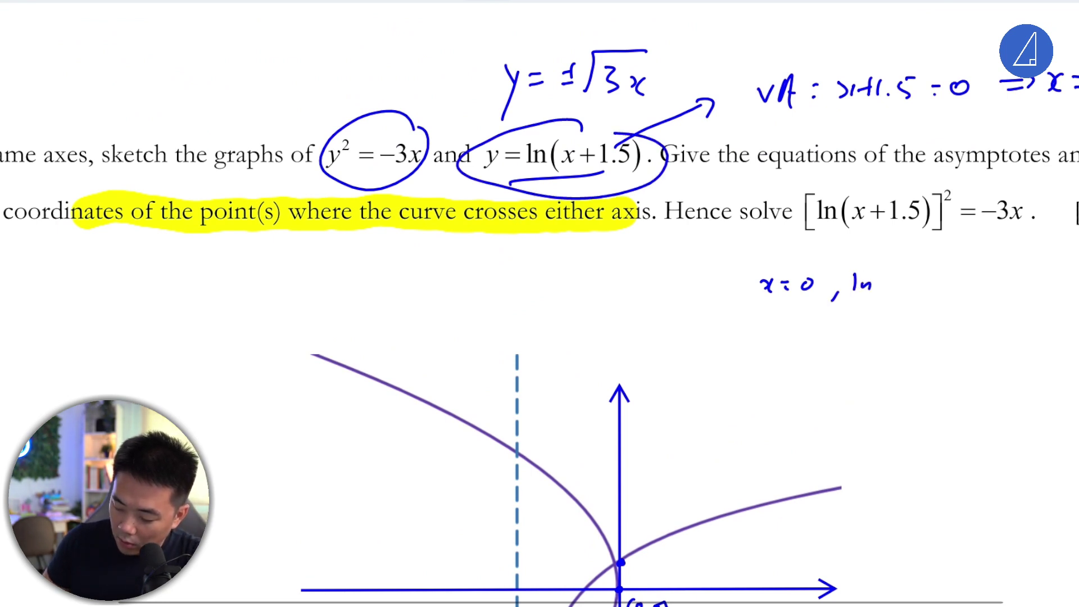
{"action": "left_click_drag", "start_coordinate": [881, 280], "coordinate": [869, 289]}
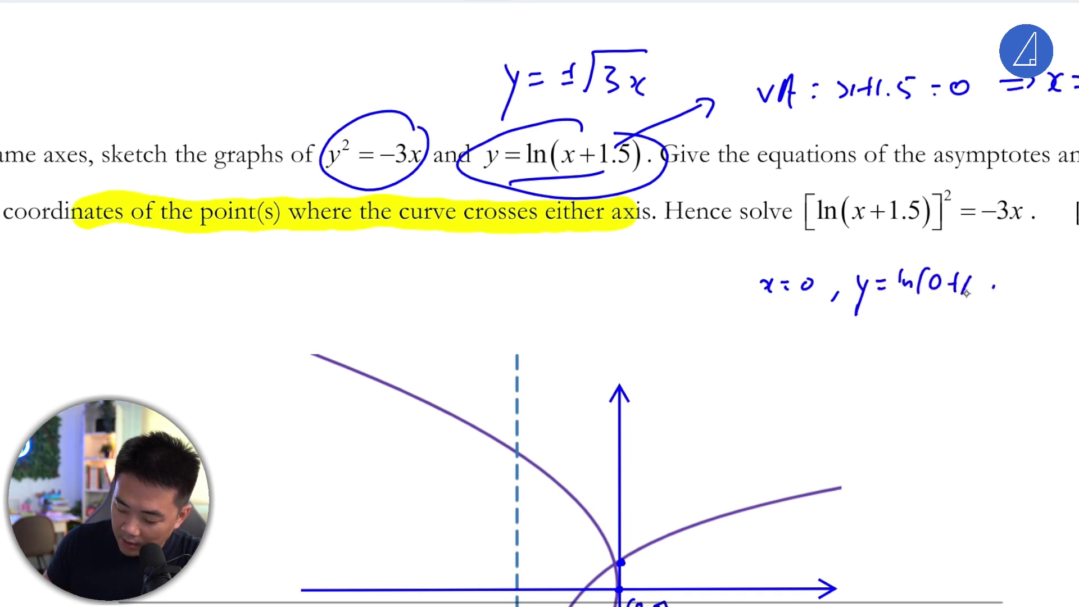
- Label the log curve's y-intercept on the sketch as (0, ln1.5) with an arrow pointing to the dot
{"action": "scroll", "coordinate": [619, 337], "scroll_direction": "down", "scroll_amount": 5}
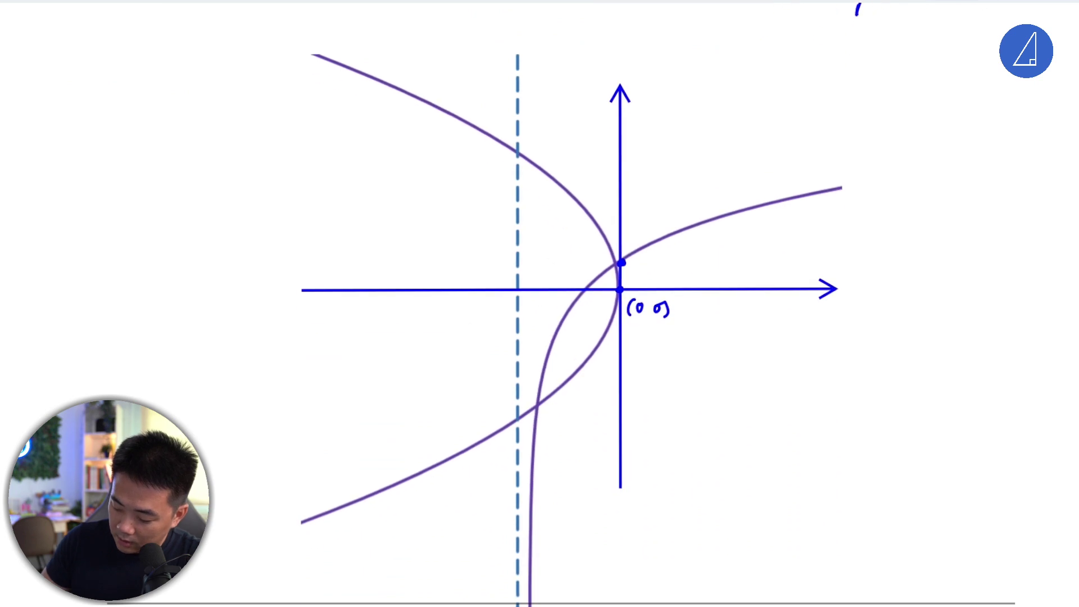
{"action": "left_click_drag", "start_coordinate": [639, 213], "coordinate": [634, 239]}
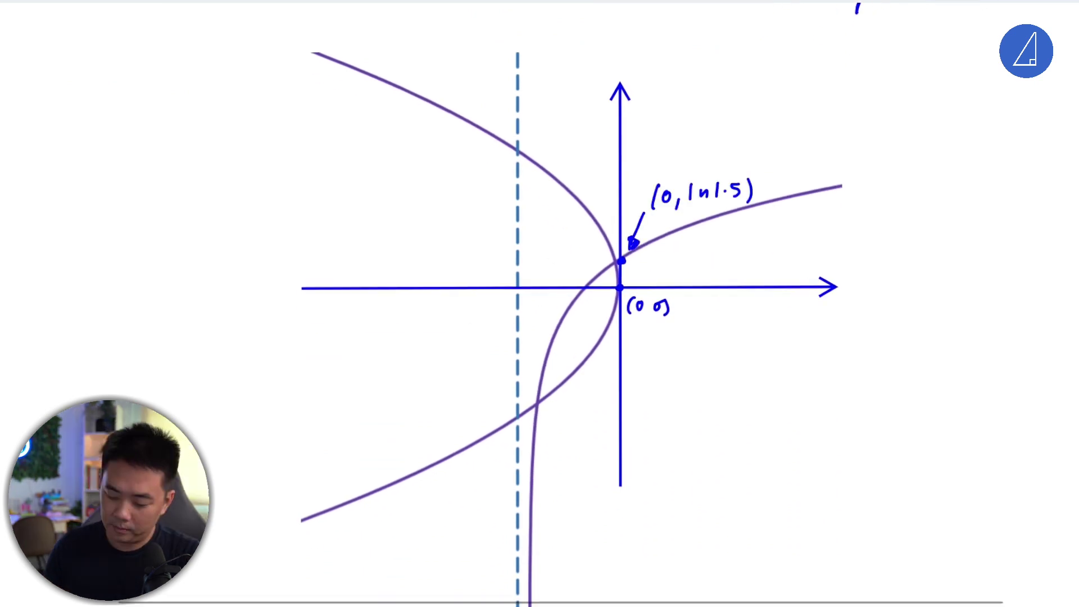
{"action": "scroll", "coordinate": [539, 304], "scroll_direction": "down", "scroll_amount": 5}
{"action": "scroll", "coordinate": [540, 304], "scroll_direction": "up", "scroll_amount": 1}
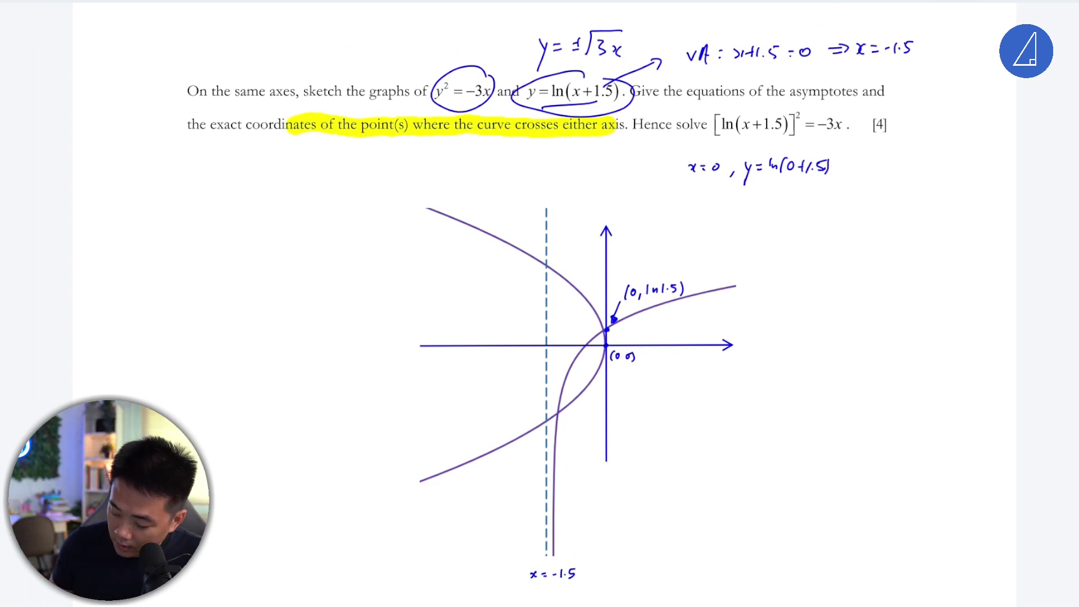
- Mark the log curve's x-axis crossing with a dot and start its working with y=0, ln(x+1.5) under the question
{"action": "scroll", "coordinate": [506, 409], "scroll_direction": "up", "scroll_amount": 5}
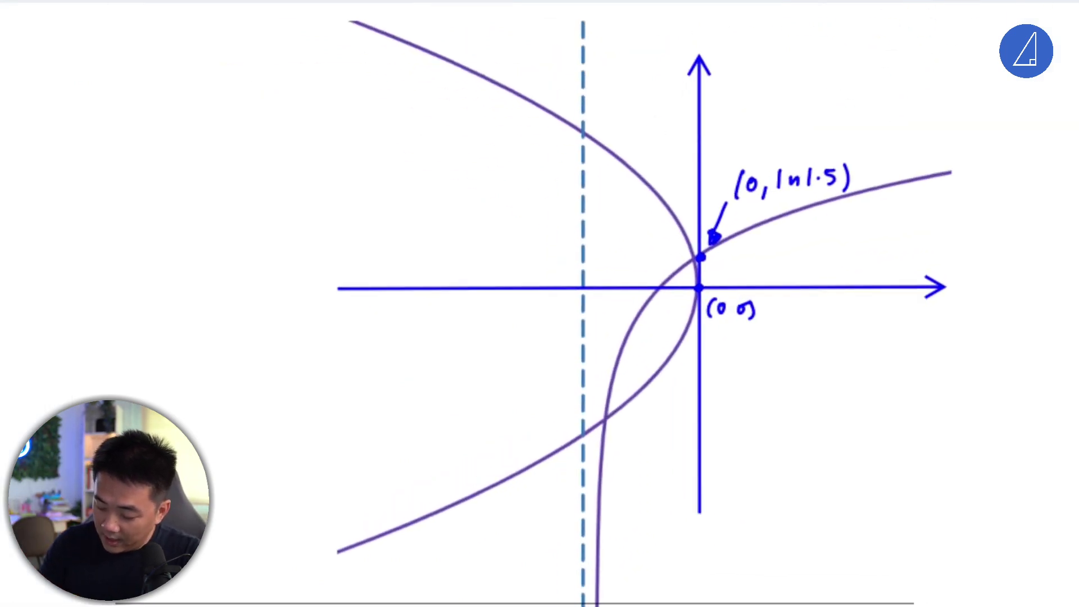
{"action": "scroll", "coordinate": [393, 422], "scroll_direction": "down", "scroll_amount": 5}
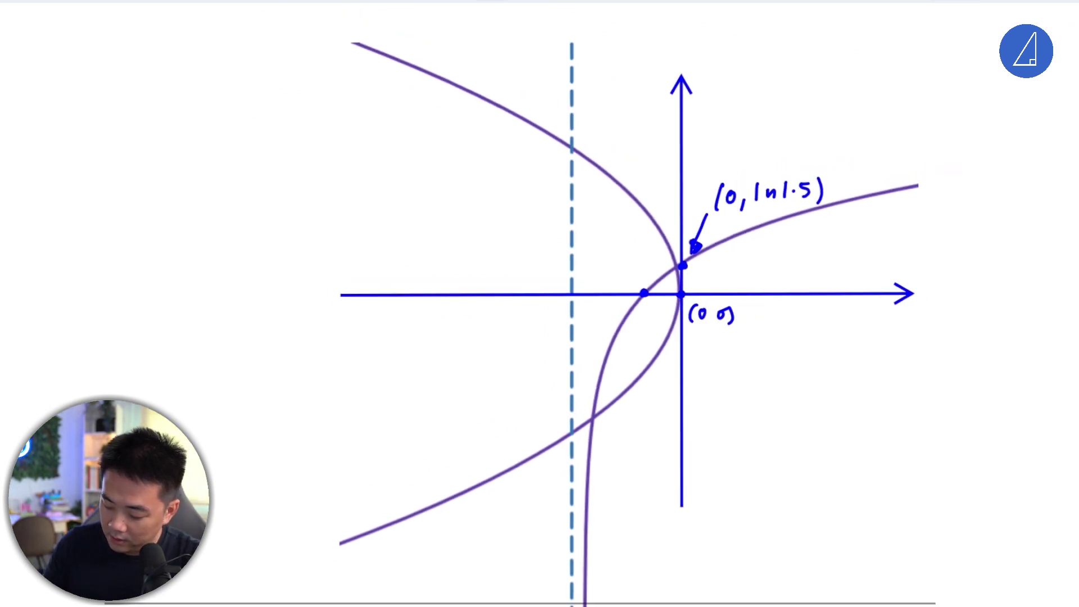
{"action": "scroll", "coordinate": [276, 196], "scroll_direction": "up", "scroll_amount": 4}
{"action": "scroll", "coordinate": [508, 219], "scroll_direction": "up", "scroll_amount": 1}
{"action": "left_click_drag", "start_coordinate": [509, 215], "coordinate": [512, 247]}
{"action": "left_click_drag", "start_coordinate": [526, 220], "coordinate": [539, 227]}
{"action": "left_click_drag", "start_coordinate": [548, 218], "coordinate": [598, 232]}
{"action": "left_click_drag", "start_coordinate": [623, 220], "coordinate": [497, 233]}
{"action": "left_click_drag", "start_coordinate": [114, 233], "coordinate": [121, 244]}
{"action": "mouse_move", "coordinate": [128, 232]}
{"action": "left_mouse_down"}
{"action": "mouse_move", "coordinate": [120, 261]}
{"action": "mouse_move", "coordinate": [141, 236]}
{"action": "left_mouse_up"}
{"action": "left_click_drag", "start_coordinate": [136, 245], "coordinate": [144, 244]}
{"action": "mouse_move", "coordinate": [154, 235]}
{"action": "left_mouse_down"}
{"action": "mouse_move", "coordinate": [159, 243]}
{"action": "mouse_move", "coordinate": [157, 231]}
{"action": "left_mouse_up"}
{"action": "left_click_drag", "start_coordinate": [180, 256], "coordinate": [176, 267]}
{"action": "left_click_drag", "start_coordinate": [212, 220], "coordinate": [213, 245]}
{"action": "left_click_drag", "start_coordinate": [223, 245], "coordinate": [241, 247]}
{"action": "left_click_drag", "start_coordinate": [248, 231], "coordinate": [288, 246]}
{"action": "mouse_move", "coordinate": [307, 232]}
{"action": "left_mouse_down"}
{"action": "mouse_move", "coordinate": [298, 250]}
{"action": "mouse_move", "coordinate": [318, 259]}
{"action": "left_mouse_up"}
{"action": "left_click_drag", "start_coordinate": [335, 237], "coordinate": [579, 244]}
{"action": "left_click_drag", "start_coordinate": [364, 235], "coordinate": [360, 249]}
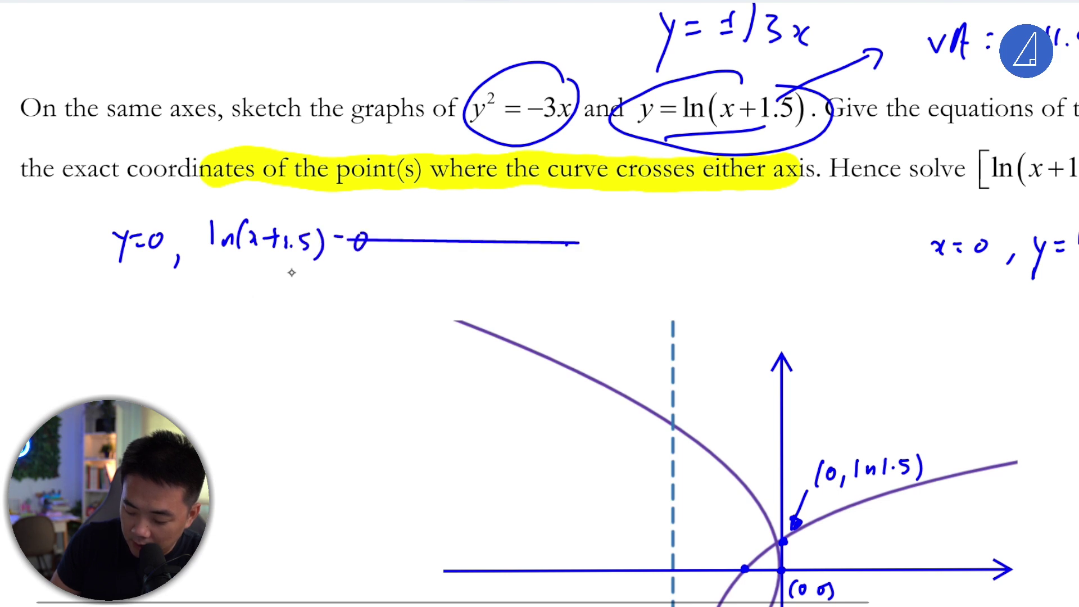
{"action": "left_click_drag", "start_coordinate": [585, 243], "coordinate": [334, 239]}
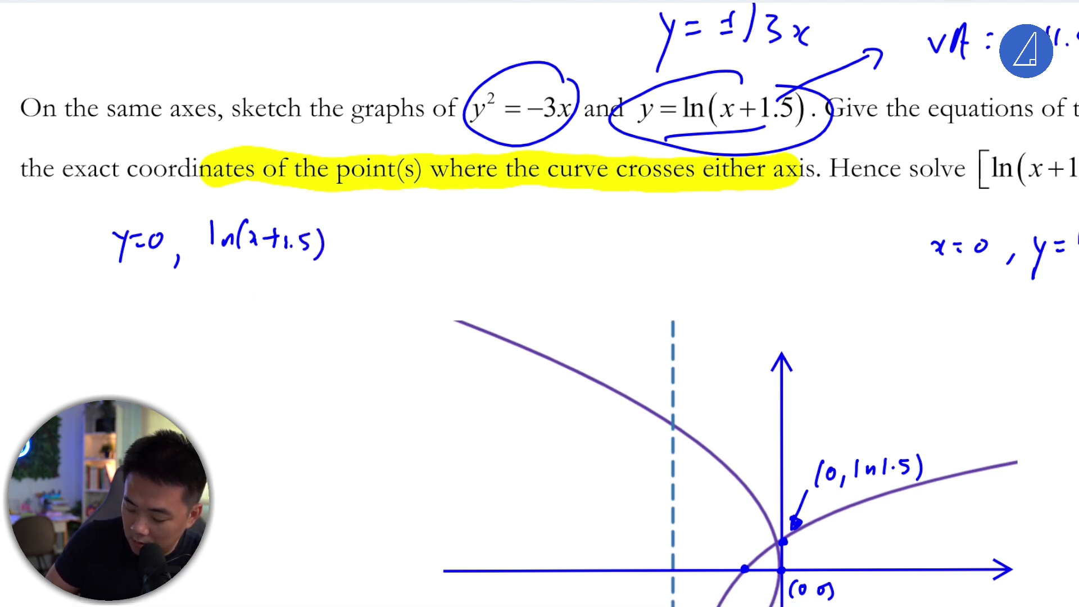
- Complete the equation as ln(x+1.5)=0 and write its solution as x+1.5=e⁰, x=1−1.5=−0.5
{"action": "left_click_drag", "start_coordinate": [342, 245], "coordinate": [355, 244]}
{"action": "left_click_drag", "start_coordinate": [382, 227], "coordinate": [383, 228]}
{"action": "left_click_drag", "start_coordinate": [239, 298], "coordinate": [252, 314]}
{"action": "left_click_drag", "start_coordinate": [256, 307], "coordinate": [264, 306]}
{"action": "mouse_move", "coordinate": [278, 293]}
{"action": "left_mouse_down"}
{"action": "mouse_move", "coordinate": [270, 316]}
{"action": "mouse_move", "coordinate": [286, 311]}
{"action": "left_mouse_up"}
{"action": "left_click_drag", "start_coordinate": [294, 303], "coordinate": [566, 302]}
{"action": "left_click_drag", "start_coordinate": [446, 303], "coordinate": [458, 302]}
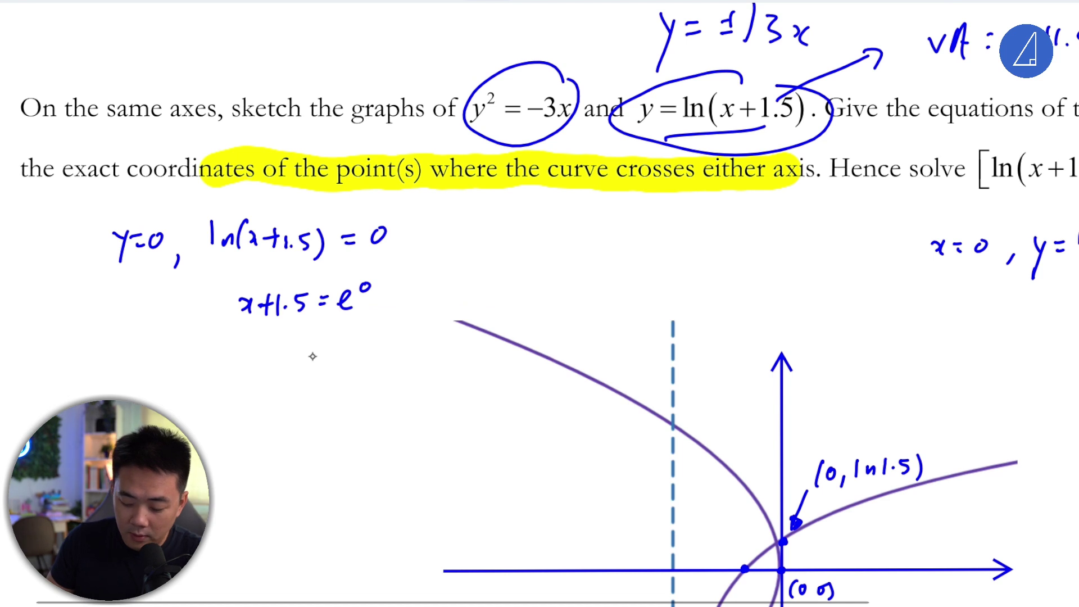
{"action": "left_click_drag", "start_coordinate": [272, 356], "coordinate": [287, 371]}
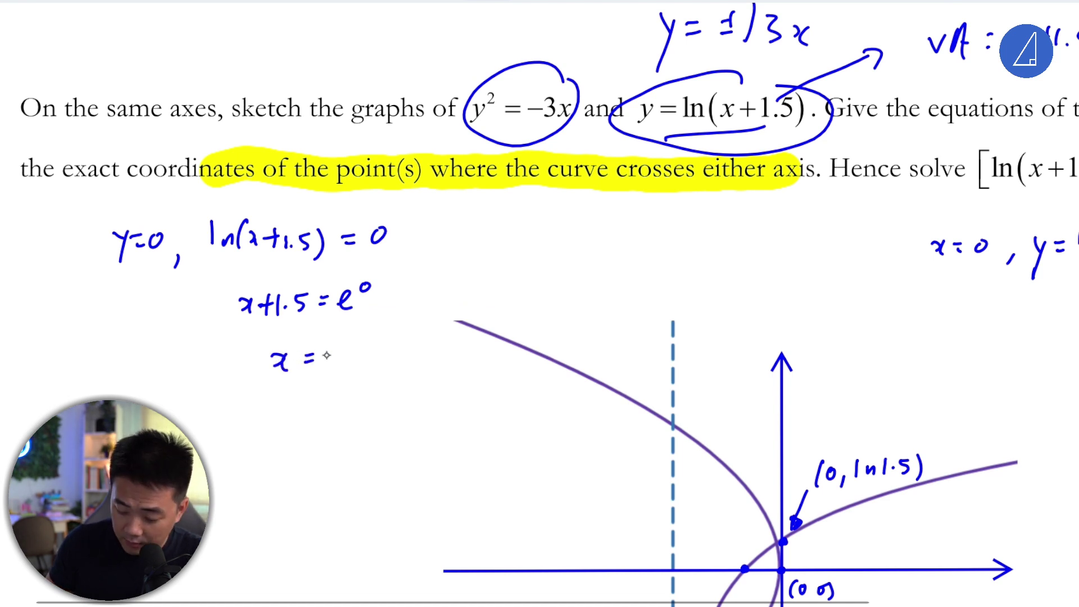
{"action": "left_click_drag", "start_coordinate": [380, 357], "coordinate": [399, 350]}
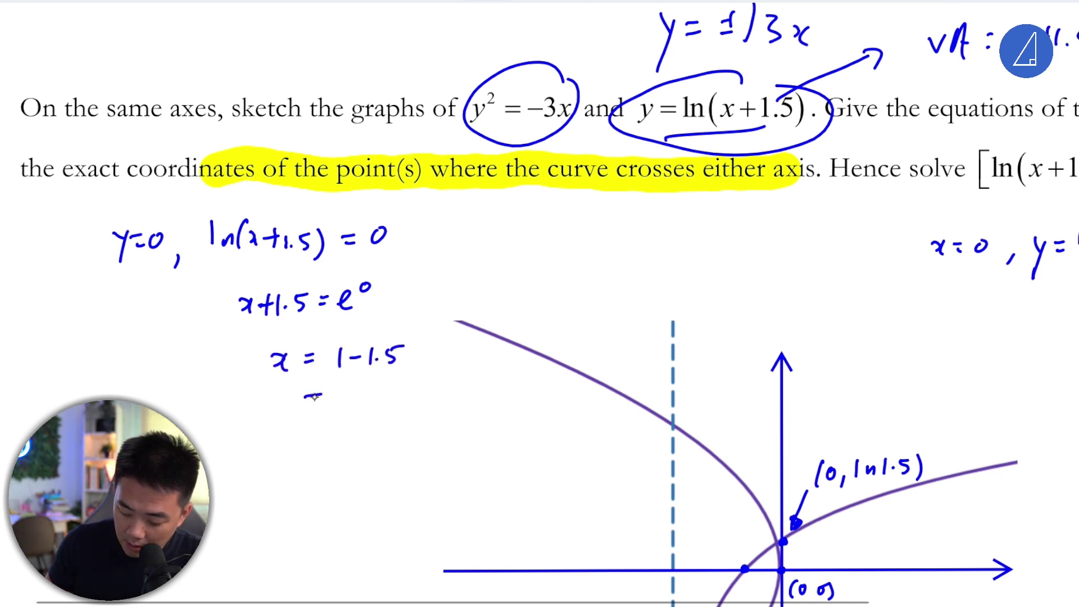
{"action": "mouse_move", "coordinate": [365, 388]}
{"action": "left_mouse_down"}
{"action": "mouse_move", "coordinate": [373, 399]}
{"action": "mouse_move", "coordinate": [396, 388]}
{"action": "left_mouse_up"}
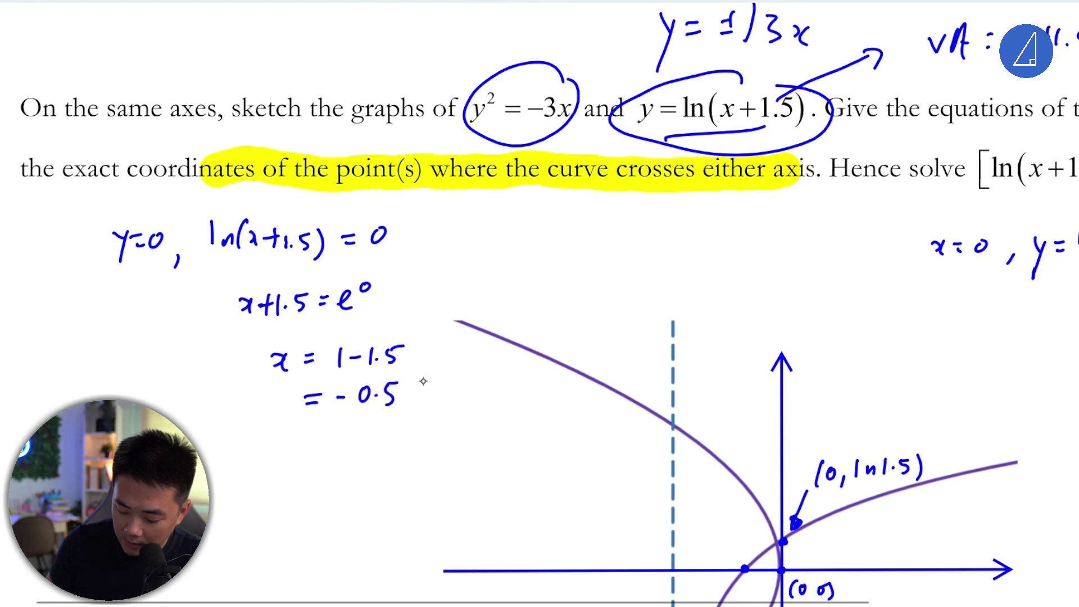
- Label the log curve's x-intercept on the sketch as (−1/2, 0) with an arrow pointing to the dot
{"action": "scroll", "coordinate": [426, 376], "scroll_direction": "down", "scroll_amount": 5}
{"action": "left_click_drag", "start_coordinate": [637, 322], "coordinate": [723, 300]}
{"action": "mouse_move", "coordinate": [558, 308]}
{"action": "left_mouse_down"}
{"action": "mouse_move", "coordinate": [544, 351]}
{"action": "mouse_move", "coordinate": [586, 346]}
{"action": "left_mouse_up"}
{"action": "mouse_move", "coordinate": [609, 324]}
{"action": "left_mouse_down"}
{"action": "mouse_move", "coordinate": [602, 336]}
{"action": "mouse_move", "coordinate": [609, 325]}
{"action": "left_mouse_up"}
{"action": "left_click_drag", "start_coordinate": [614, 319], "coordinate": [619, 350]}
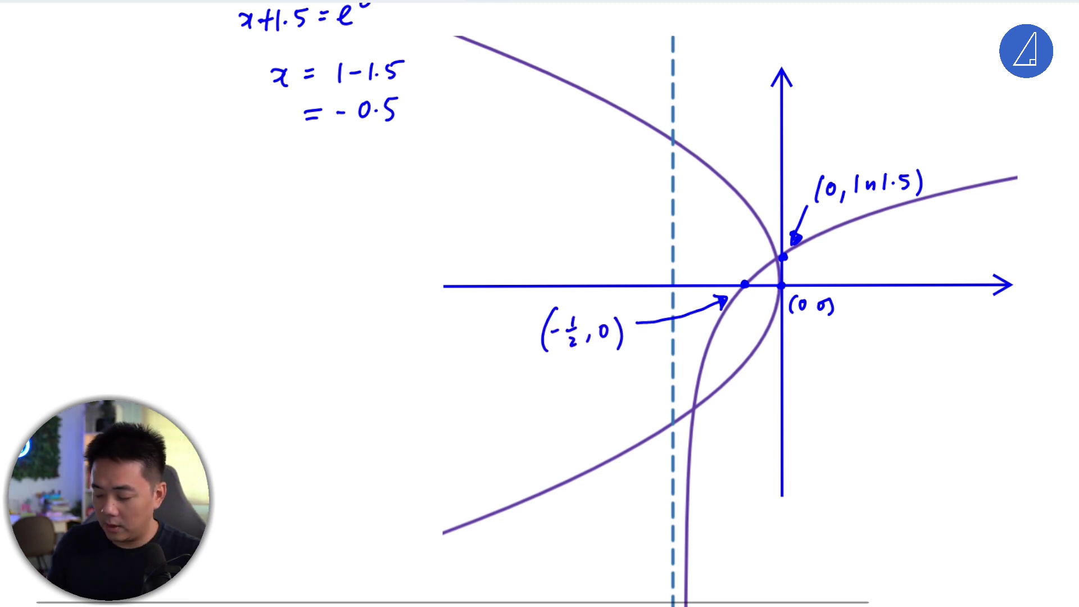
- Label the sketch's vertical axis y and its horizontal axis x
{"action": "scroll", "coordinate": [540, 304], "scroll_direction": "up", "scroll_amount": 2}
{"action": "scroll", "coordinate": [540, 303], "scroll_direction": "down", "scroll_amount": 3}
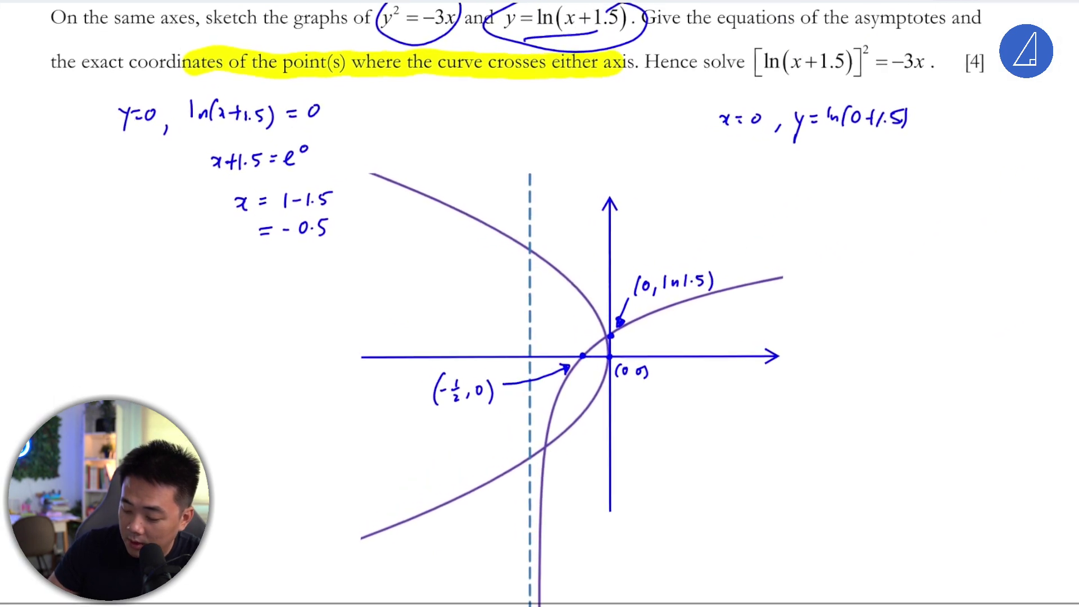
{"action": "left_click_drag", "start_coordinate": [624, 141], "coordinate": [631, 140]}
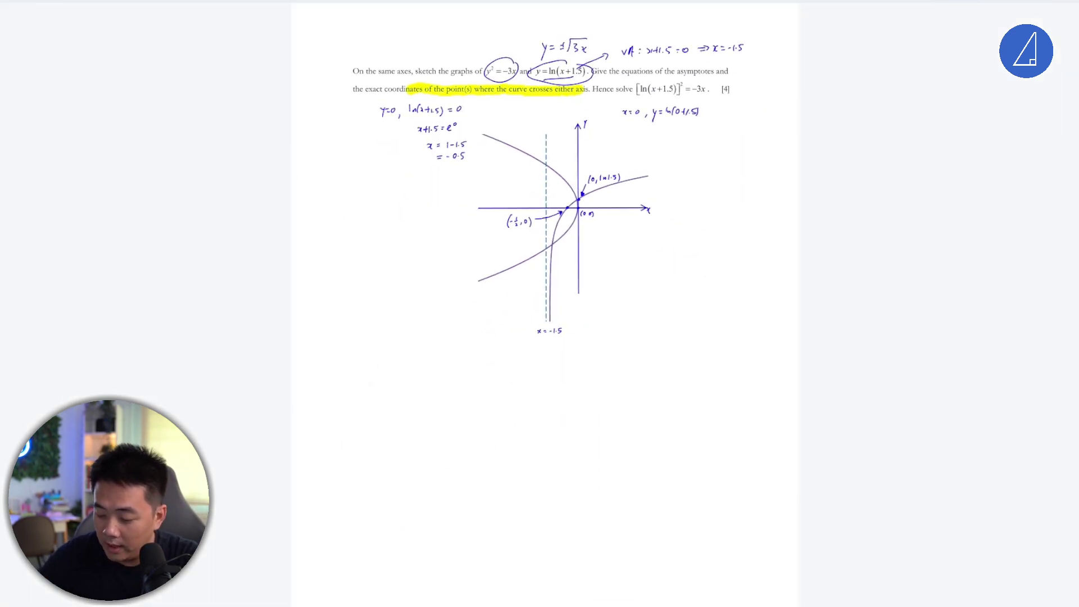
- Underline ln(x+1.5) and −3x in the equation to solve, and annotate the question's expressions with subscripts for y₁ and y₂
{"action": "scroll", "coordinate": [549, 97], "scroll_direction": "up", "scroll_amount": 5}
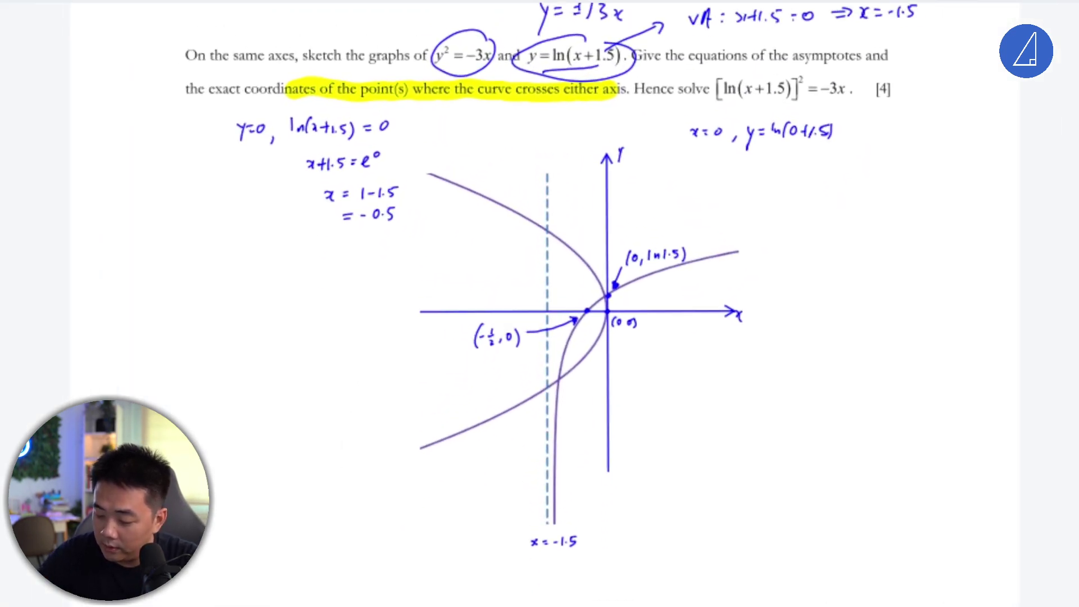
{"action": "left_click_drag", "start_coordinate": [786, 100], "coordinate": [935, 96]}
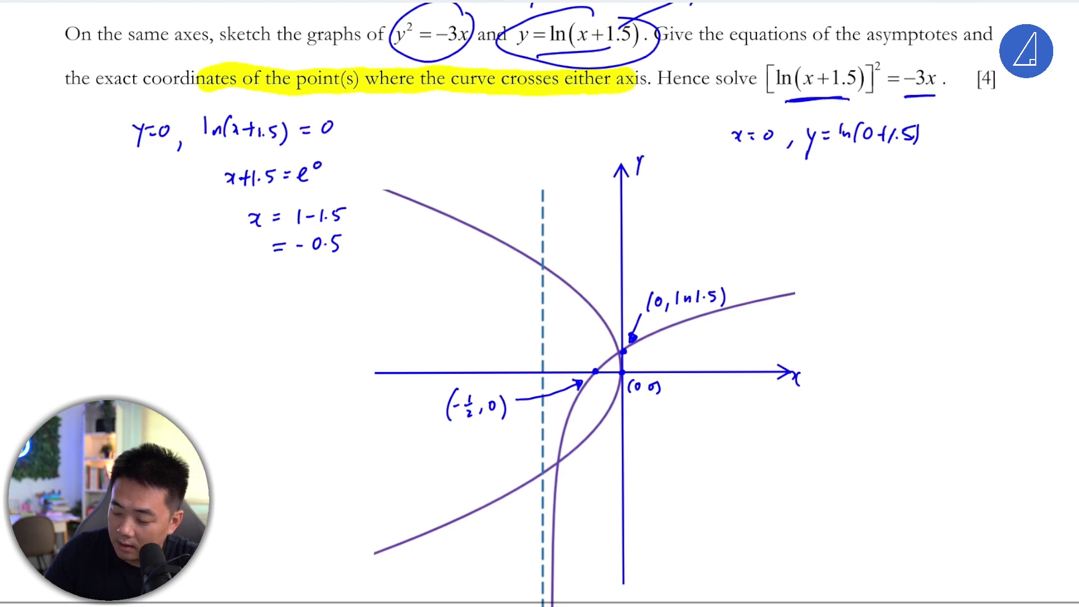
{"action": "scroll", "coordinate": [539, 303], "scroll_direction": "down", "scroll_amount": 3}
{"action": "scroll", "coordinate": [540, 304], "scroll_direction": "up", "scroll_amount": 2}
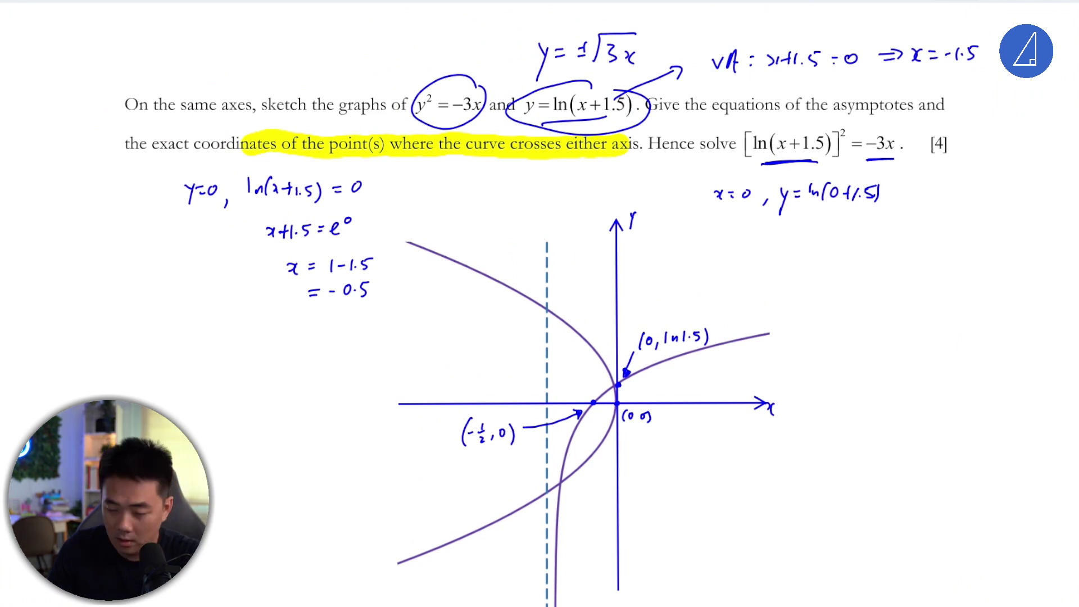
{"action": "scroll", "coordinate": [485, 73], "scroll_direction": "up", "scroll_amount": 2}
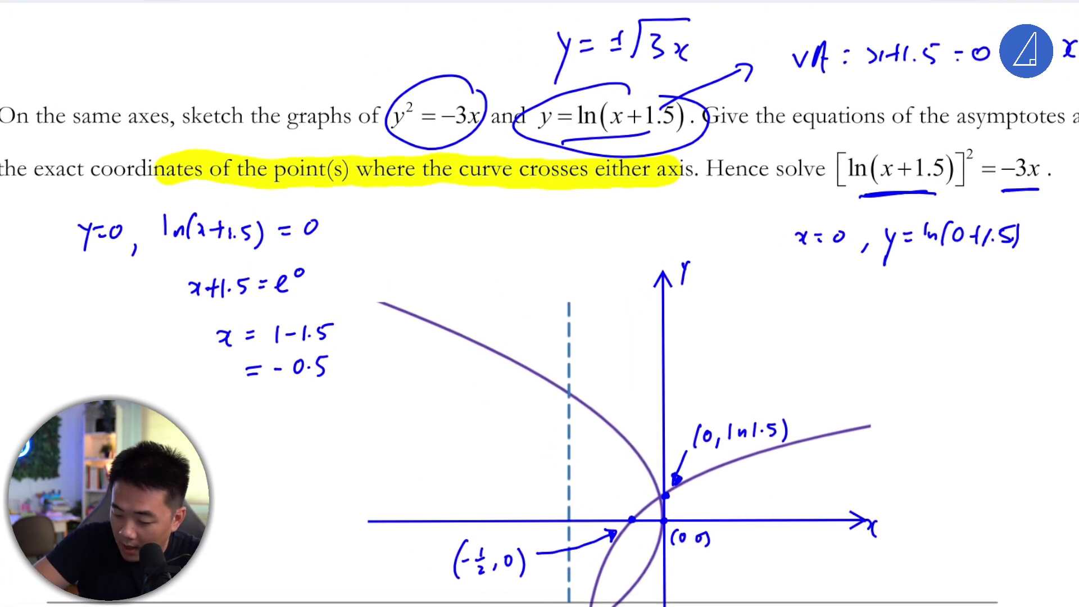
{"action": "mouse_move", "coordinate": [857, 155]}
{"action": "left_mouse_down"}
{"action": "mouse_move", "coordinate": [886, 145]}
{"action": "mouse_move", "coordinate": [926, 152]}
{"action": "left_mouse_up"}
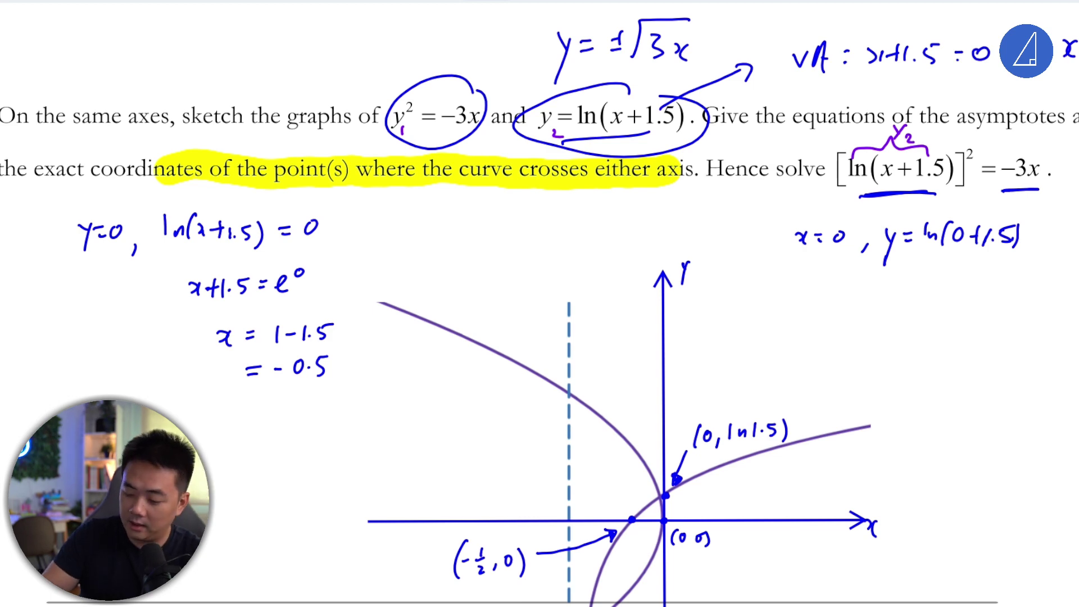
- Circle the equation to solve and write below the sketch: sub y=ln(x+1.5) into y²=−3x ⇒ [ln(x+1.5)]²=−3x
{"action": "scroll", "coordinate": [461, 304], "scroll_direction": "down", "scroll_amount": 2}
{"action": "mouse_move", "coordinate": [954, 95]}
{"action": "left_mouse_down"}
{"action": "mouse_move", "coordinate": [931, 76]}
{"action": "mouse_move", "coordinate": [887, 135]}
{"action": "mouse_move", "coordinate": [954, 105]}
{"action": "left_mouse_up"}
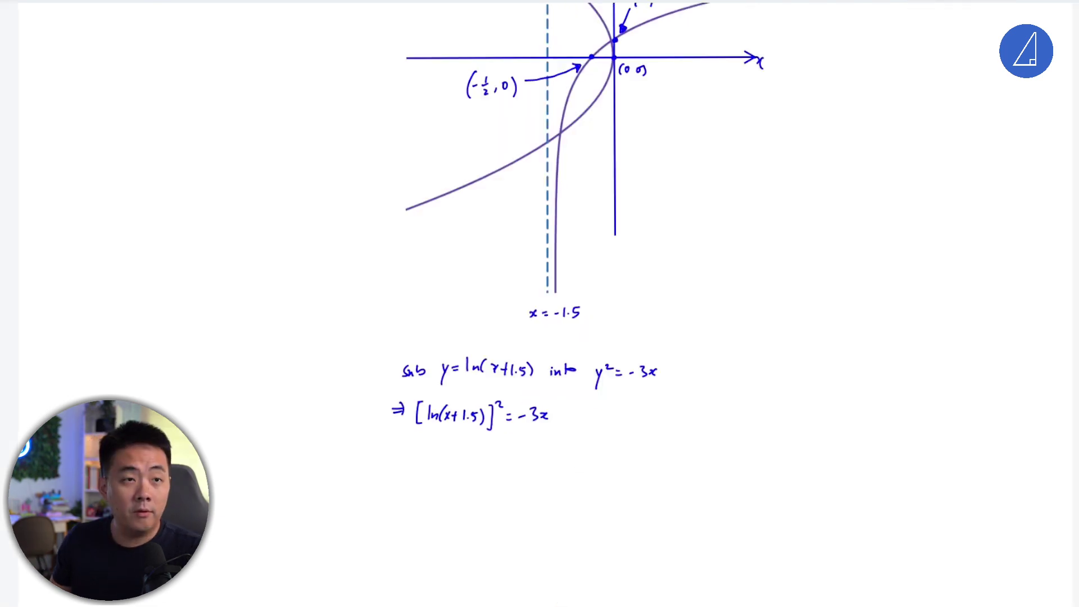
{"action": "scroll", "coordinate": [228, 163], "scroll_direction": "up", "scroll_amount": 2}
{"action": "scroll", "coordinate": [228, 163], "scroll_direction": "down", "scroll_amount": 3}
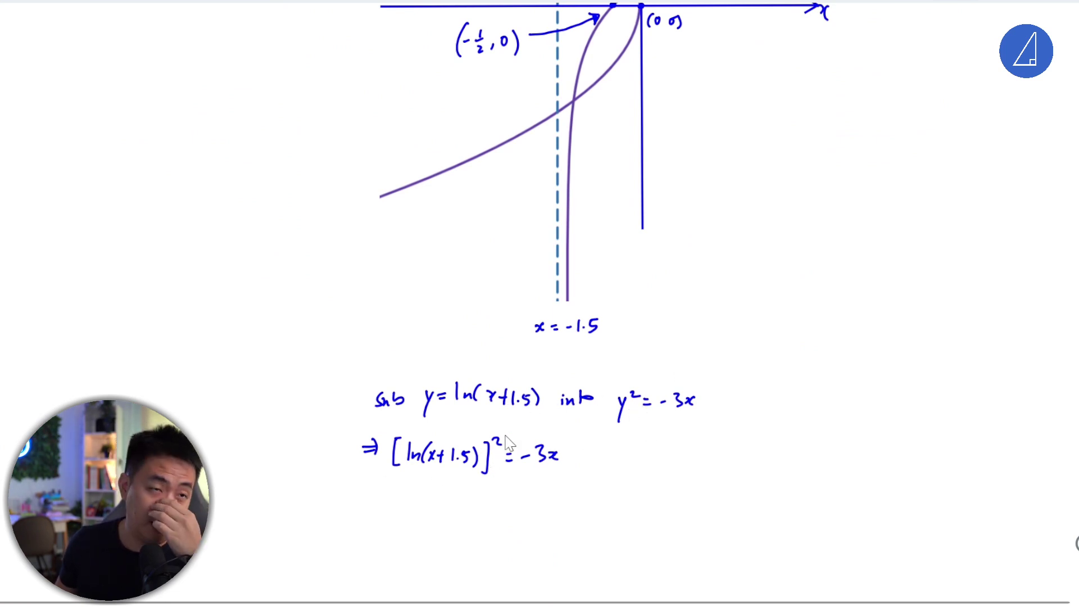
{"action": "scroll", "coordinate": [712, 303], "scroll_direction": "up", "scroll_amount": 3}
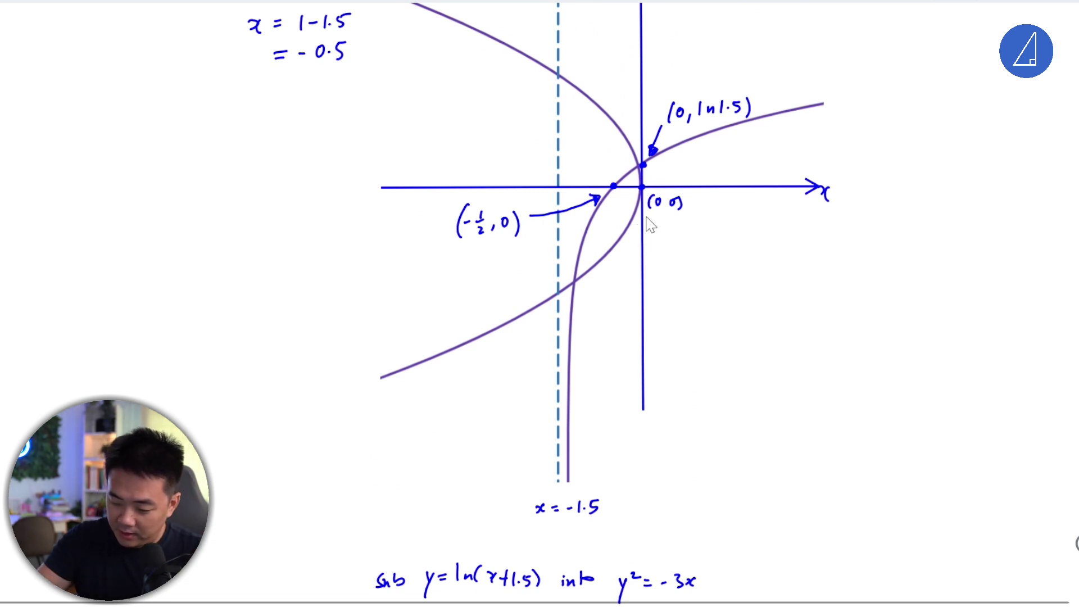
- Mark the lower intersection with an orange dot, draw dashed orange arrows from both intersections to the x-axis, and switch to the TI-84 emulator
{"action": "scroll", "coordinate": [638, 224], "scroll_direction": "up", "scroll_amount": 5}
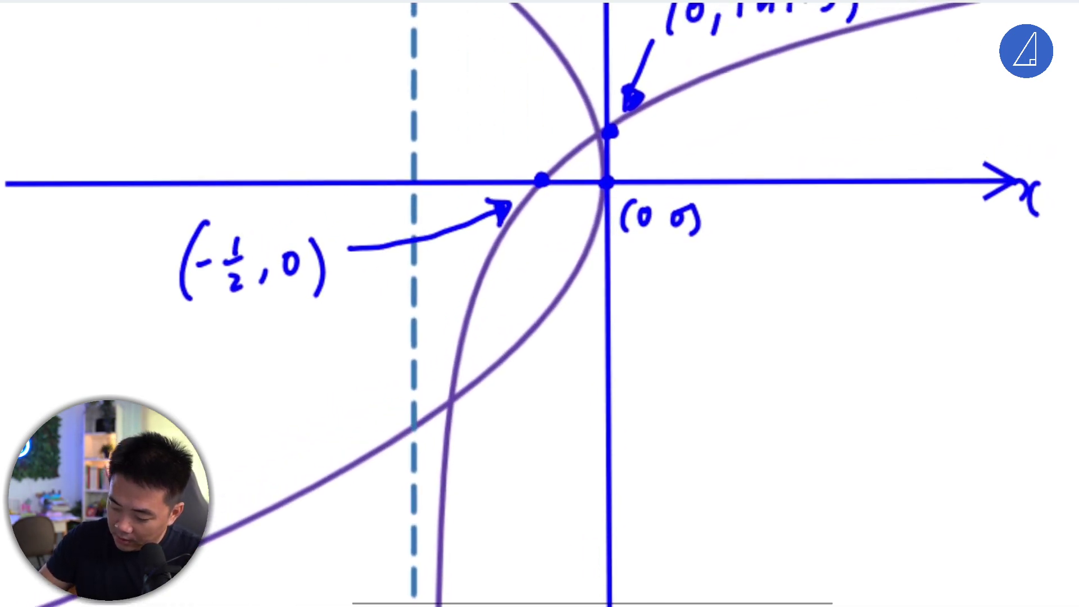
{"action": "left_click_drag", "start_coordinate": [446, 212], "coordinate": [437, 395]}
{"action": "left_click_drag", "start_coordinate": [439, 227], "coordinate": [456, 224]}
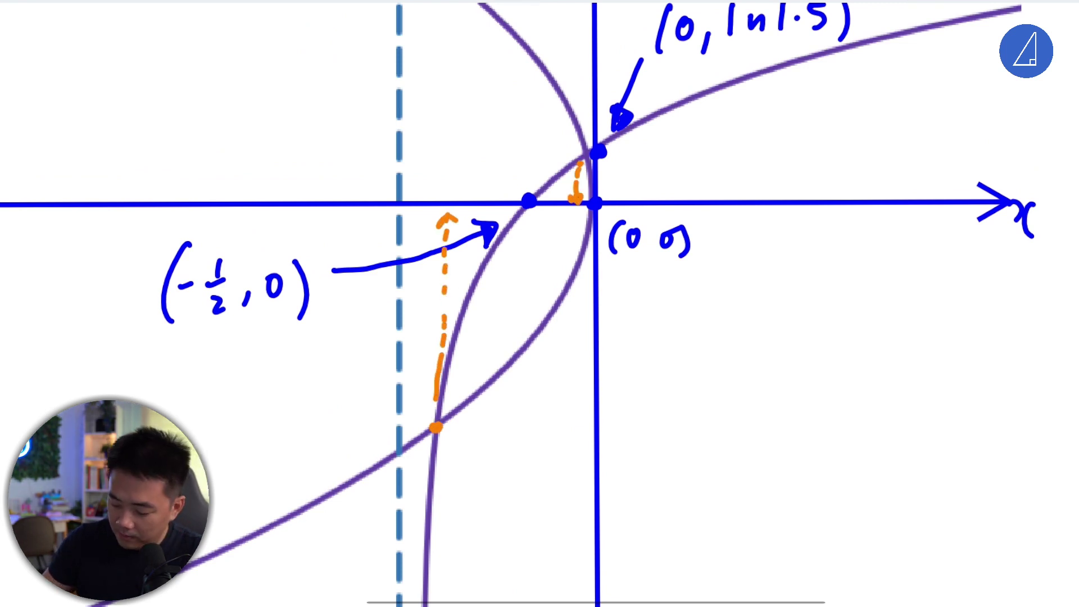
{"action": "scroll", "coordinate": [629, 306], "scroll_direction": "down", "scroll_amount": 5}
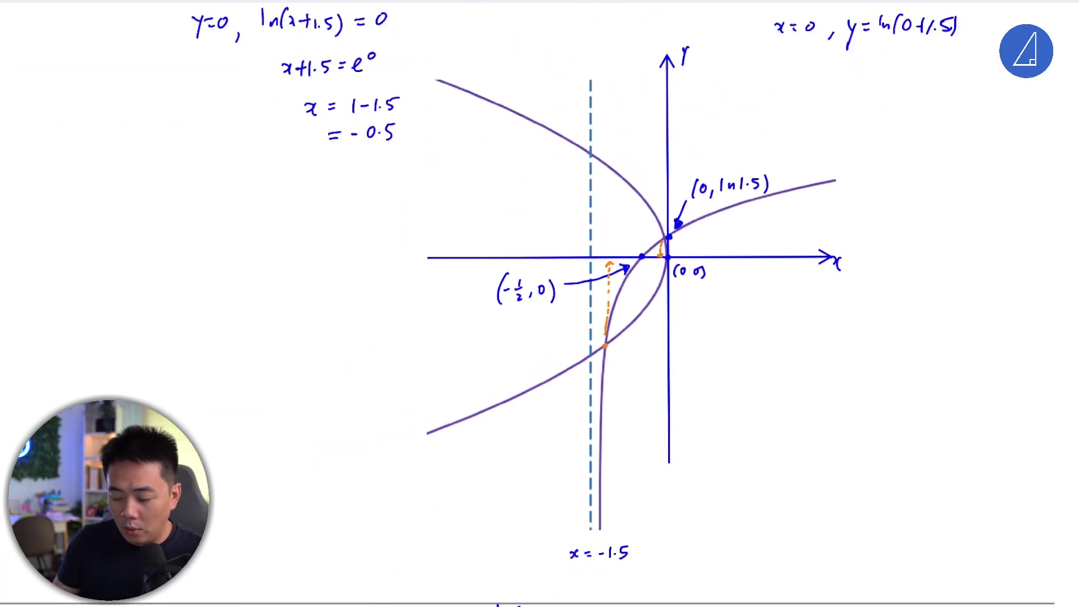
{"action": "scroll", "coordinate": [181, 260], "scroll_direction": "down", "scroll_amount": 2}
{"action": "scroll", "coordinate": [602, 282], "scroll_direction": "down", "scroll_amount": 3}
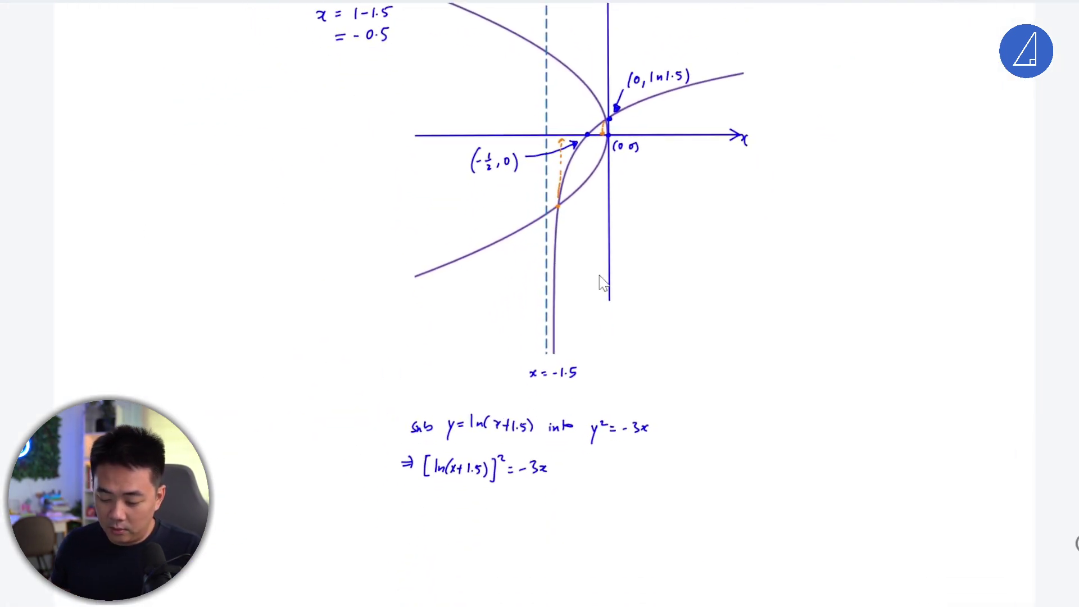
{"action": "left_click", "coordinate": [608, 587]}
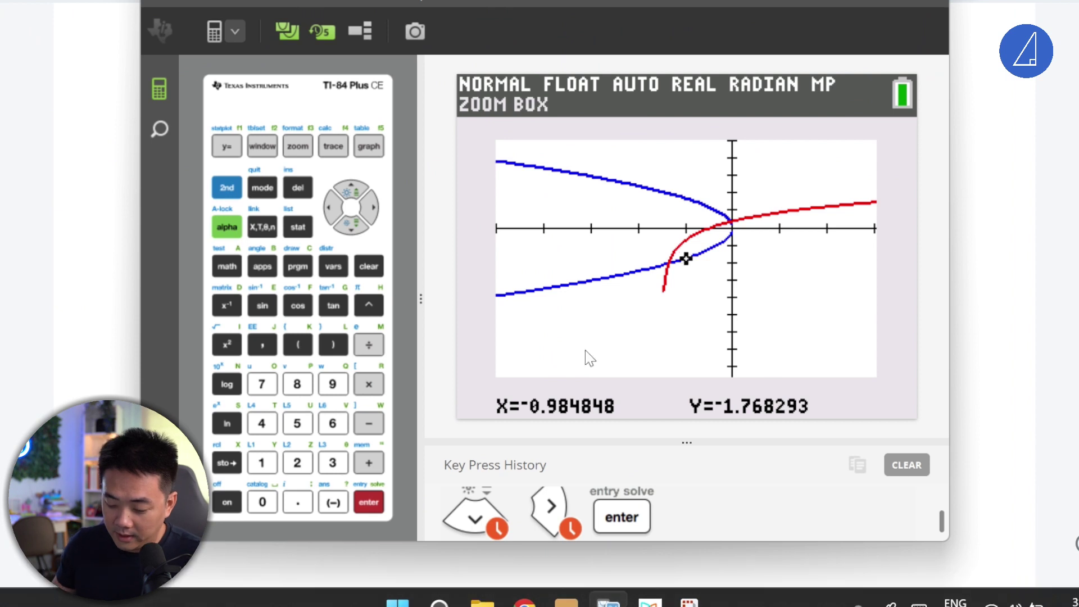
{"action": "left_click", "coordinate": [227, 187]}
{"action": "left_click", "coordinate": [332, 148]}
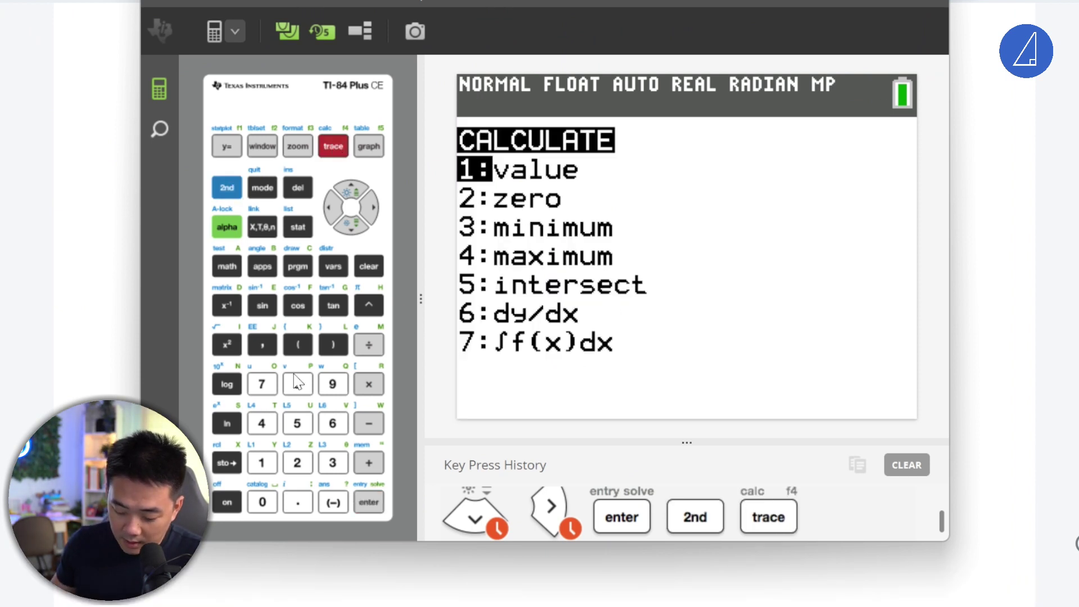
{"action": "left_click", "coordinate": [297, 422]}
{"action": "left_click", "coordinate": [368, 502]}
{"action": "left_click", "coordinate": [369, 502]}
{"action": "left_click", "coordinate": [369, 266]}
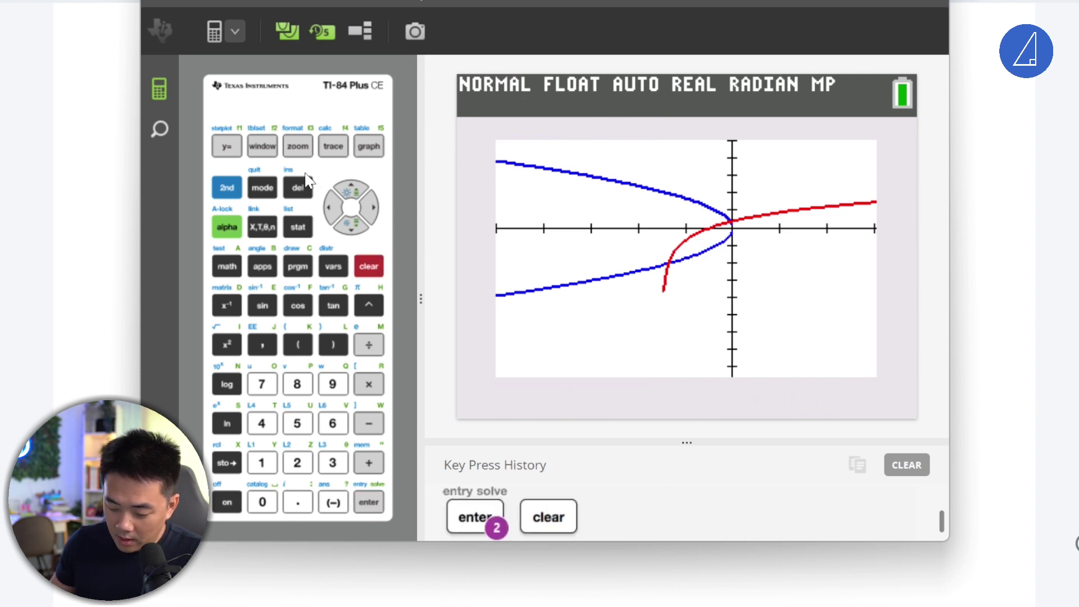
- Calculate the intersection of Y1 and Y2 near the y-axis with intersect, and write "From GC, x = 0.0466" below the substitution
{"action": "left_click", "coordinate": [227, 187]}
{"action": "left_click", "coordinate": [332, 146]}
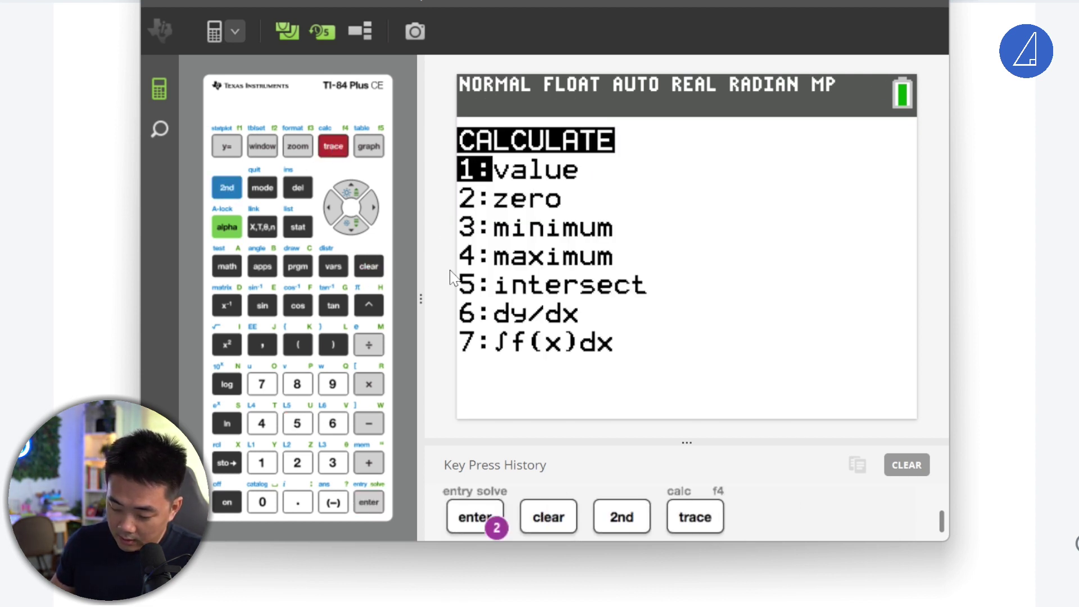
{"action": "left_click", "coordinate": [297, 423]}
{"action": "left_click", "coordinate": [369, 502]}
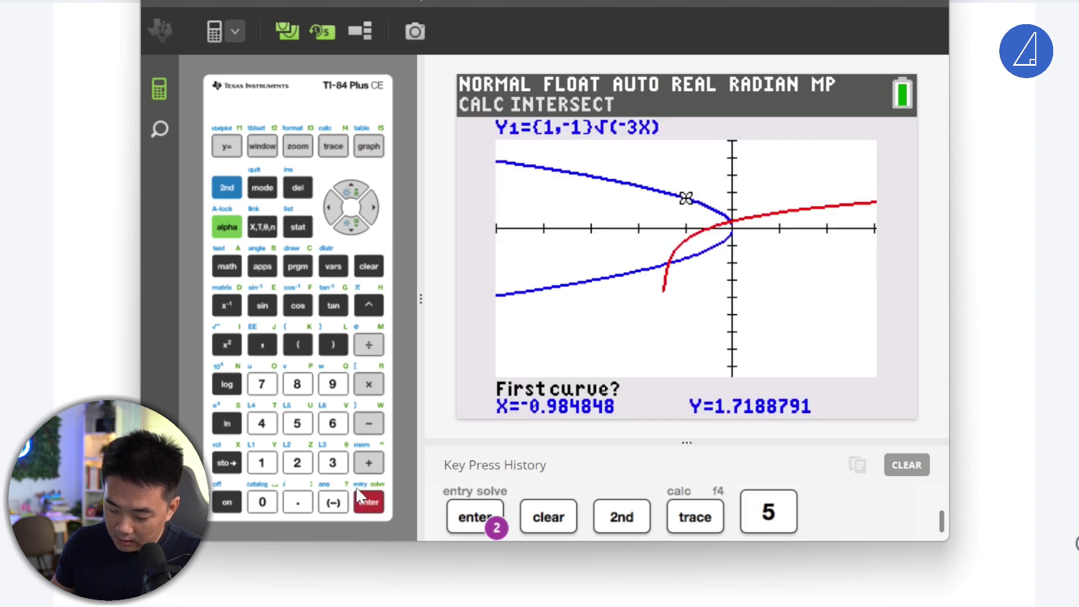
{"action": "left_click", "coordinate": [351, 193]}
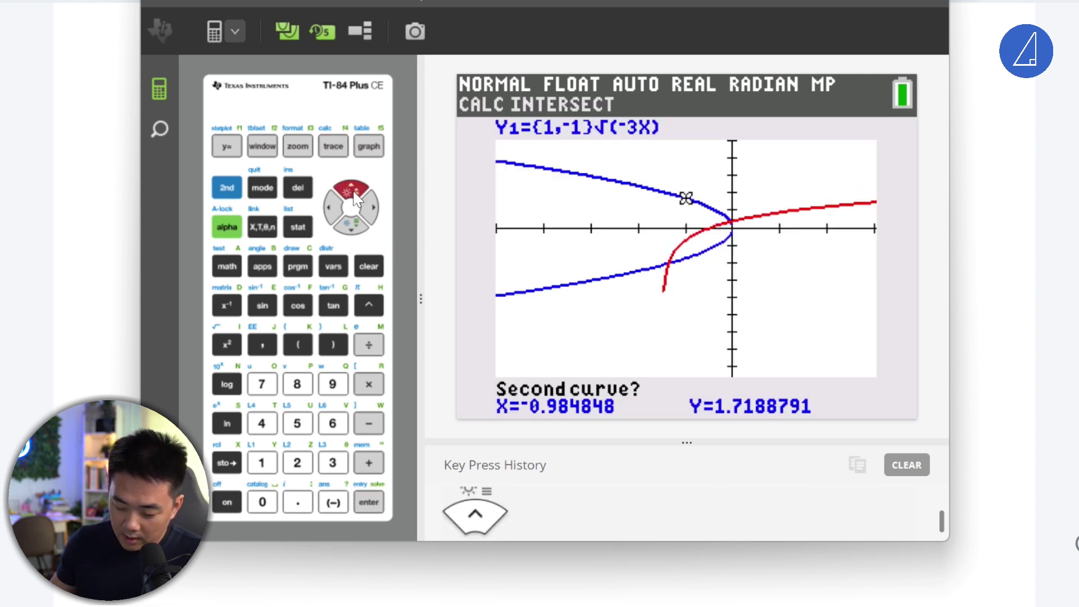
{"action": "left_click", "coordinate": [353, 196]}
{"action": "key", "text": "Return"}
{"action": "key", "text": "Return"}
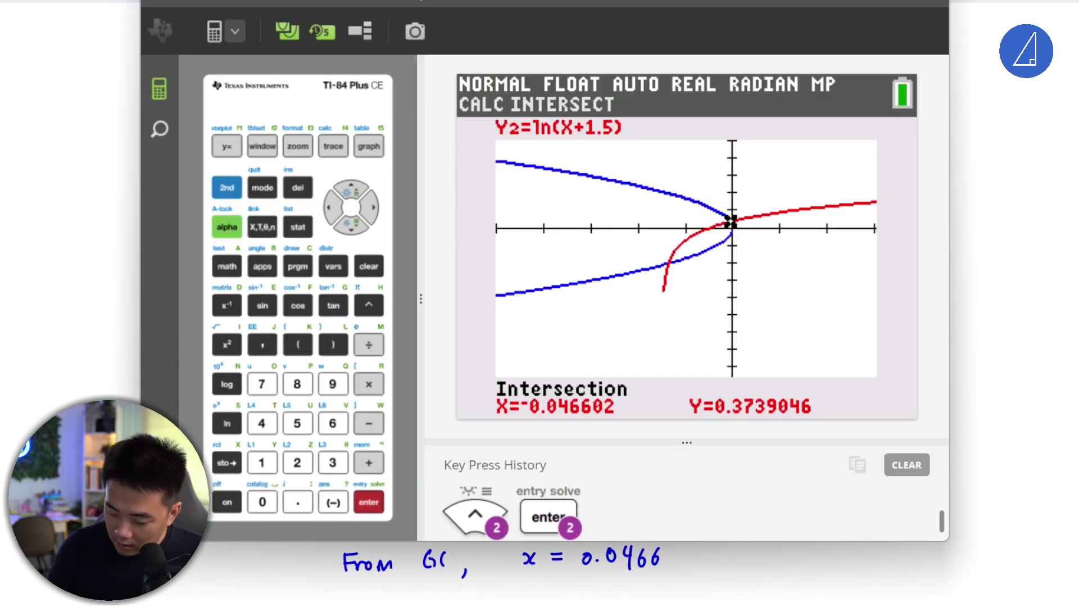
- Calculate the lower intersection, using Y2=ln(X+1.5) at X=−0.802342 as first curve and the lower branch of Y1={1,−1}√(−3X) as second curve
{"action": "left_click", "coordinate": [227, 187]}
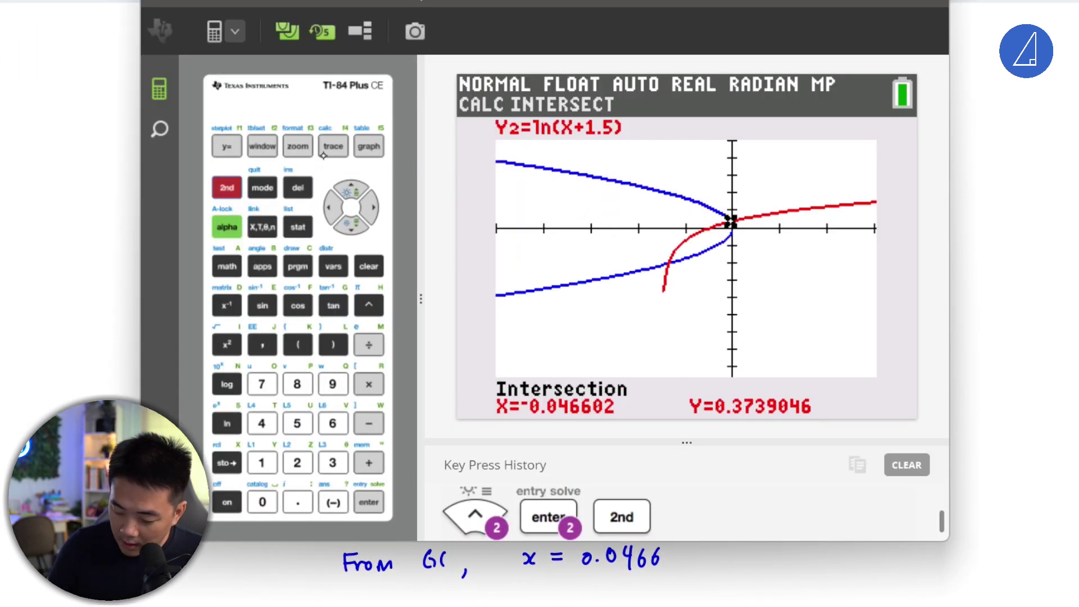
{"action": "left_click", "coordinate": [333, 146]}
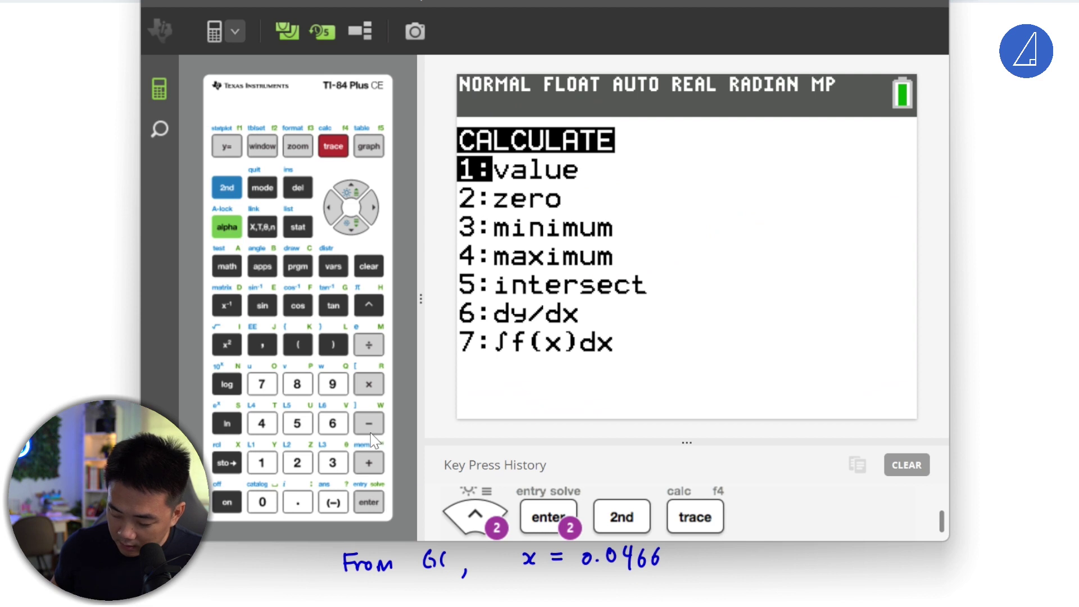
{"action": "left_click", "coordinate": [307, 425]}
{"action": "left_click", "coordinate": [365, 226]}
{"action": "left_click", "coordinate": [364, 226]}
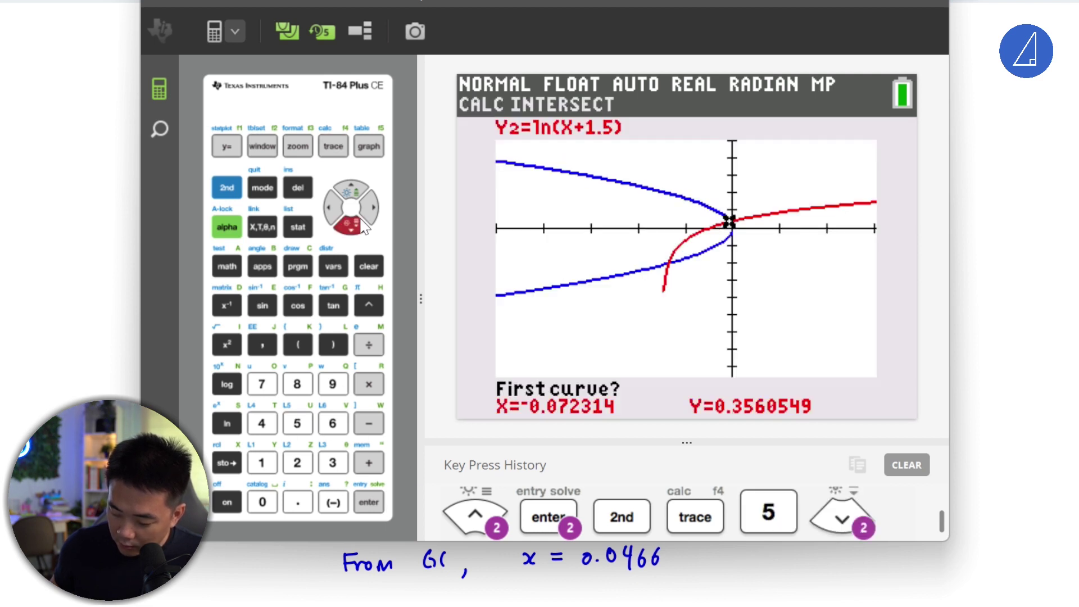
{"action": "left_click", "coordinate": [340, 212]}
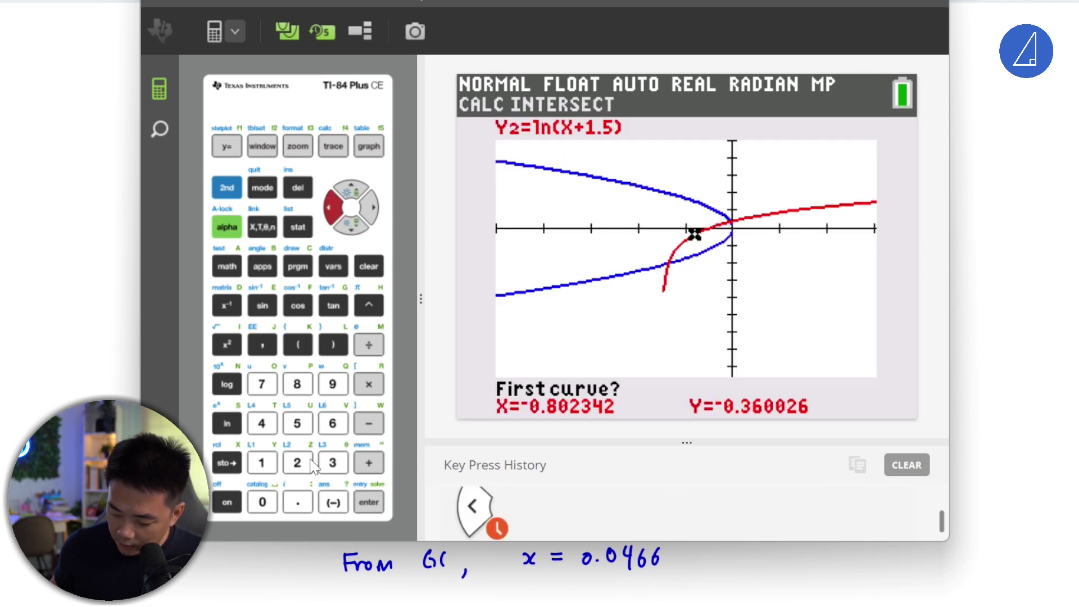
{"action": "left_click", "coordinate": [369, 502]}
{"action": "left_click", "coordinate": [360, 226]}
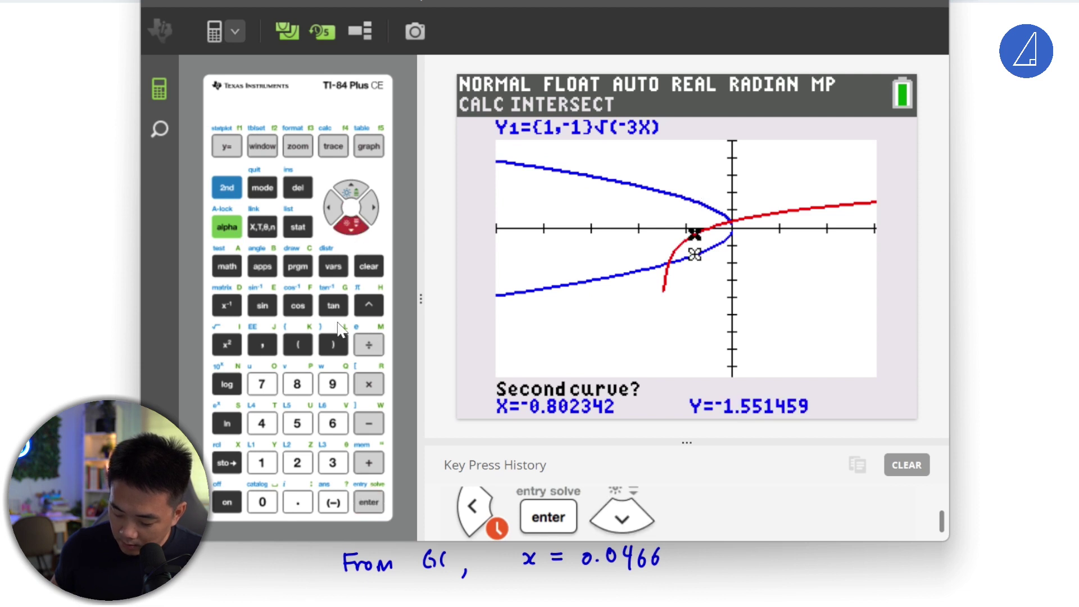
{"action": "left_click", "coordinate": [369, 502]}
{"action": "left_click", "coordinate": [369, 502]}
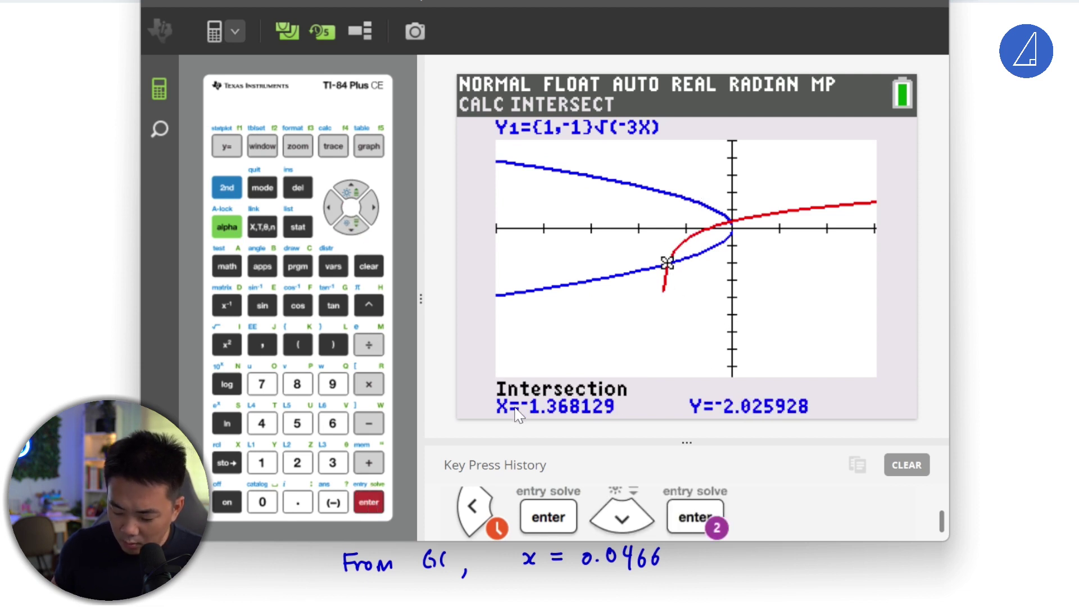
- In the notes, label the arrows x₁ and x₂, complete the answer with "or −1.37 (3sf)" underlined, and switch back to the emulator
{"action": "key", "text": "alt+Tab"}
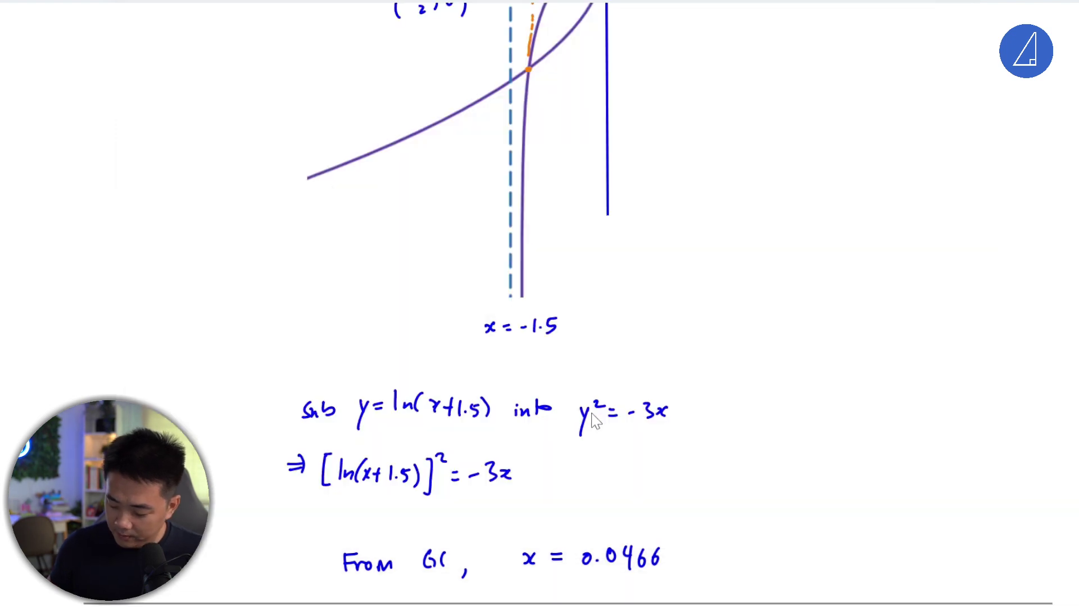
{"action": "scroll", "coordinate": [595, 421], "scroll_direction": "down", "scroll_amount": 5}
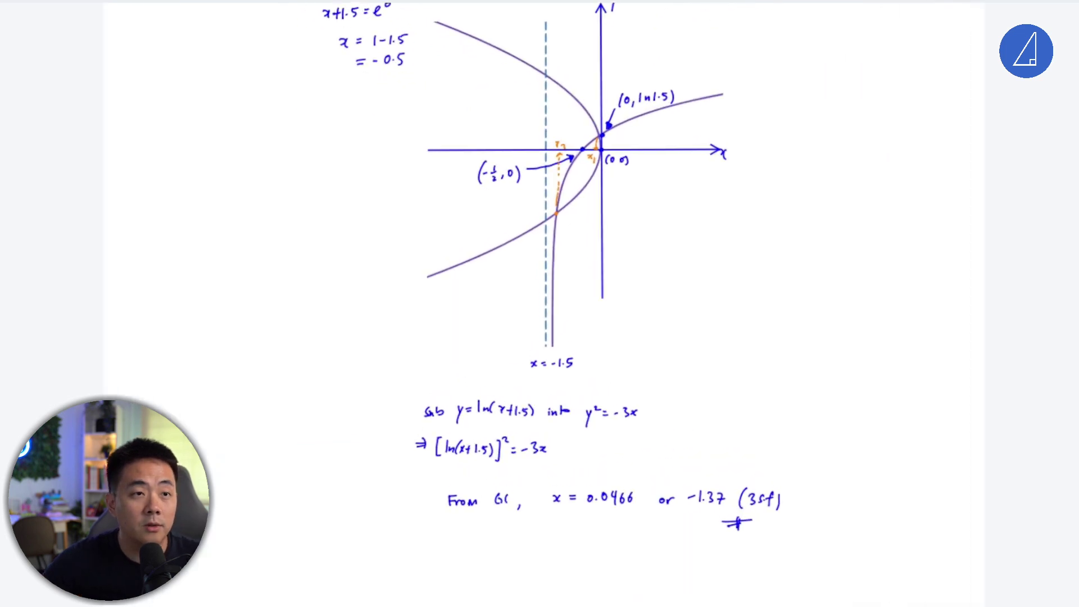
{"action": "key", "text": "alt+Tab"}
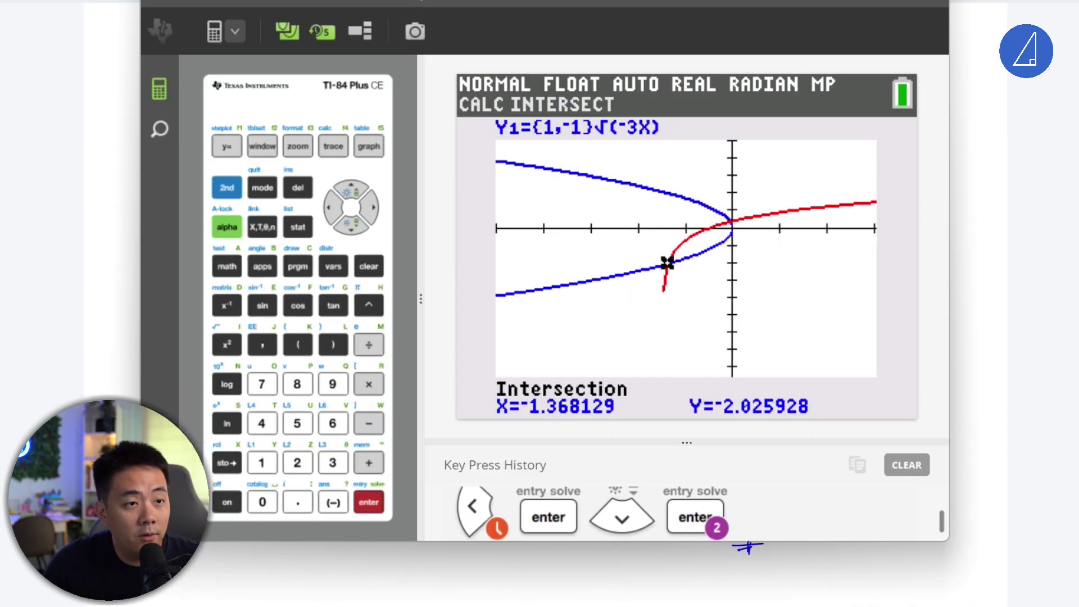